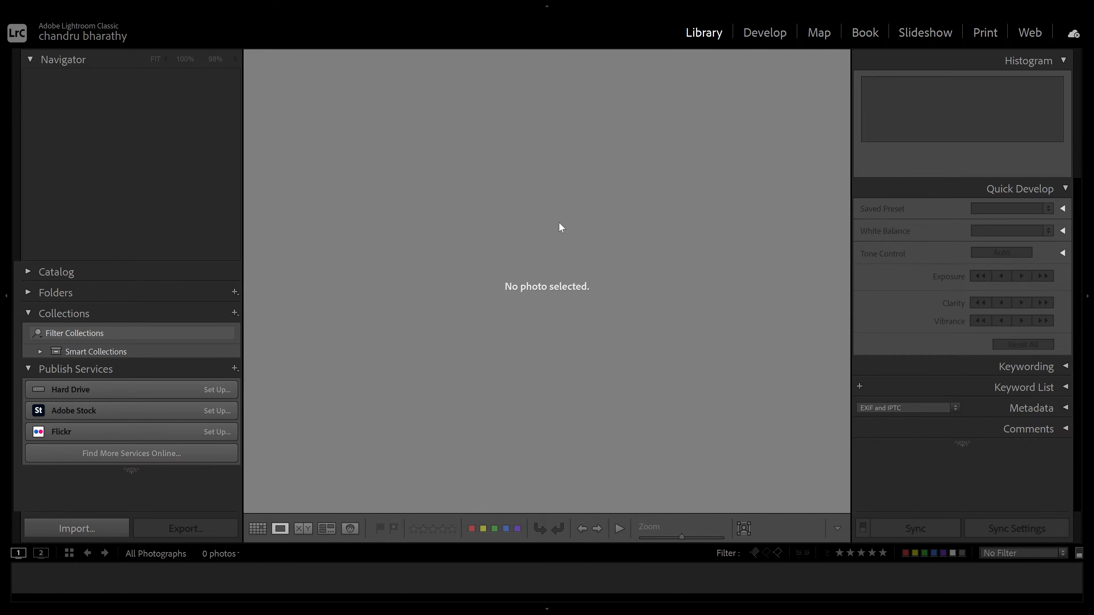
# Start importing photos from another catalog
pyautogui.hotkey('alt', 'Tab')
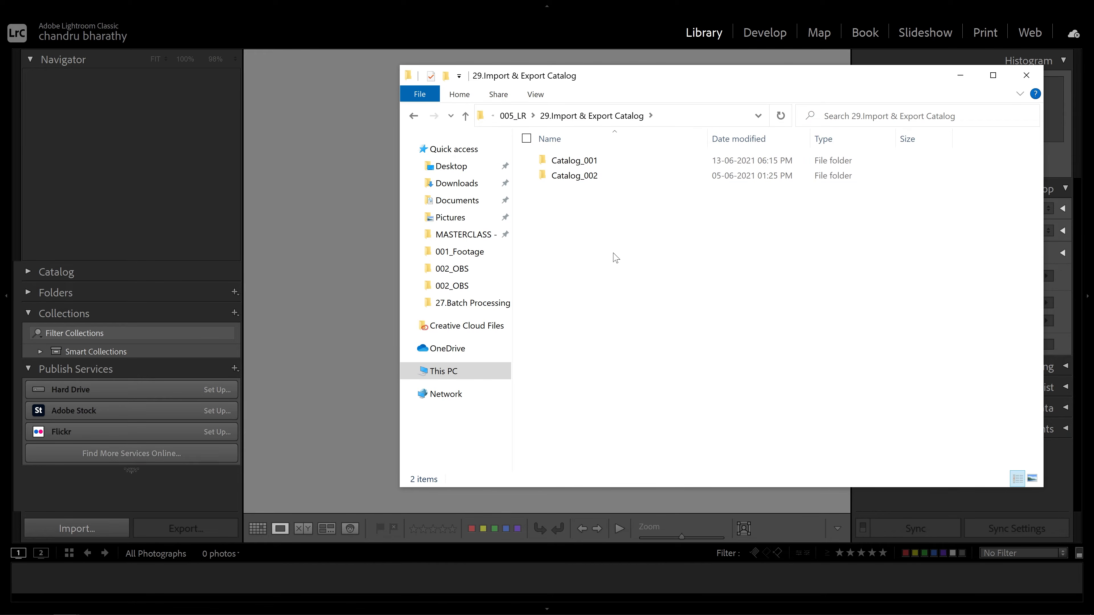
pyautogui.hotkey('alt', 'Tab')
pyautogui.hotkey('alt', 'f')
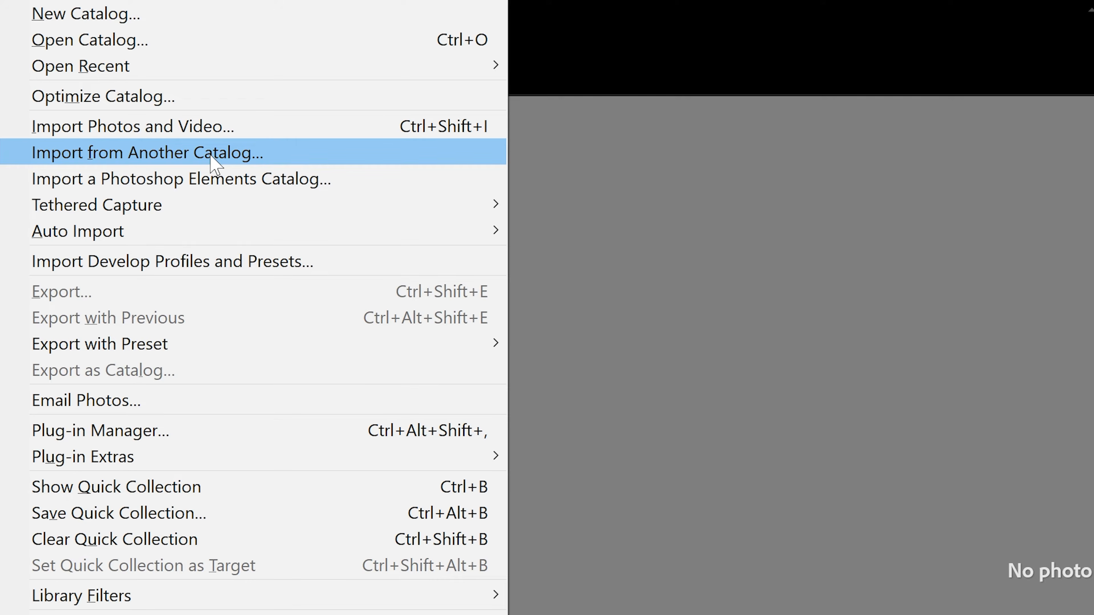
pyautogui.click(213, 163)
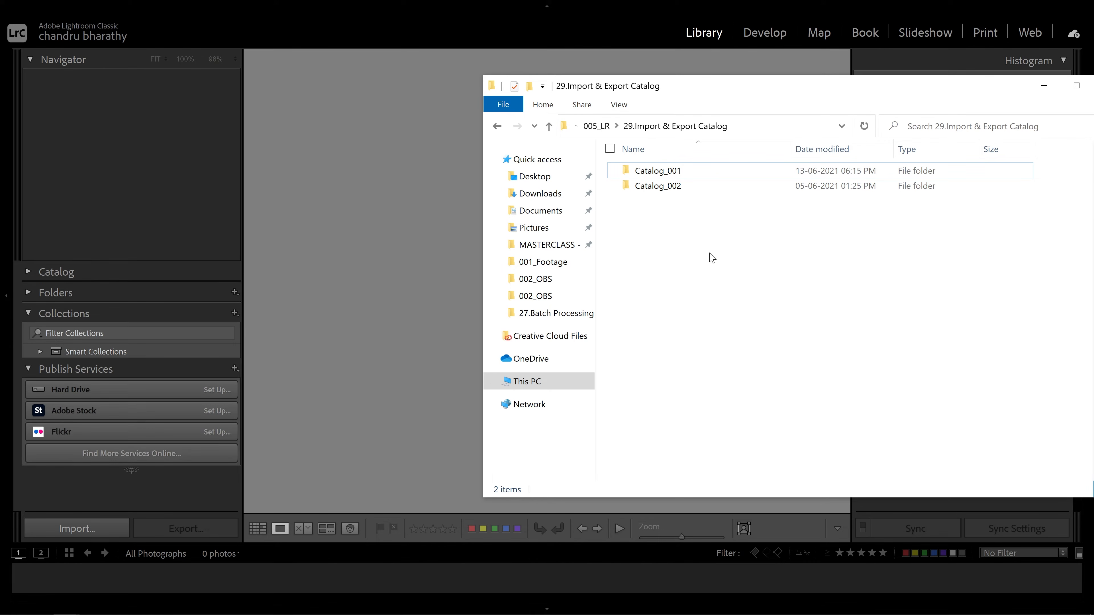
# Open the Catalog_001 folder and bring the Catalog_001 catalog file into Lightroom for importing
pyautogui.moveTo(732, 89); pyautogui.dragTo(814, 85)
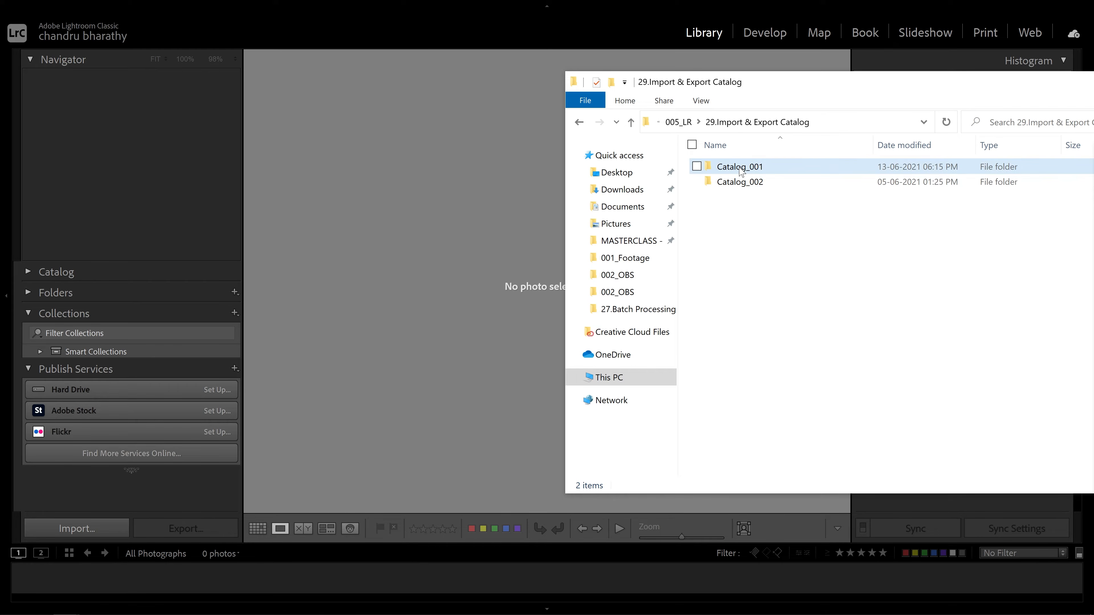
pyautogui.doubleClick(740, 167)
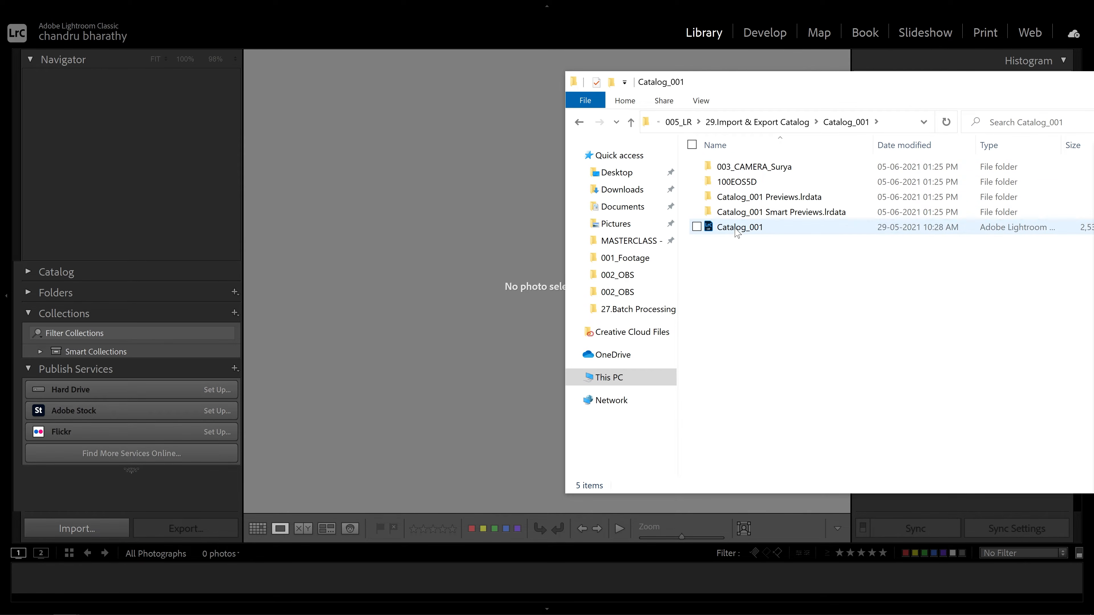
pyautogui.click(736, 230)
pyautogui.moveTo(741, 229); pyautogui.dragTo(454, 264)
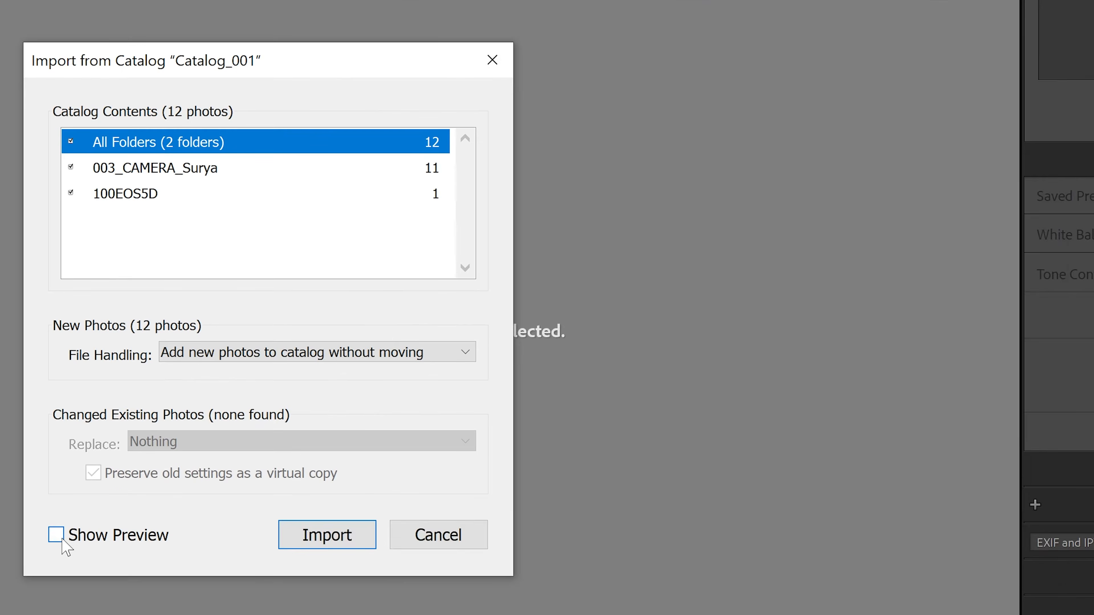
# Turn on the preview and enlarge the preview thumbnails
pyautogui.click(306, 407)
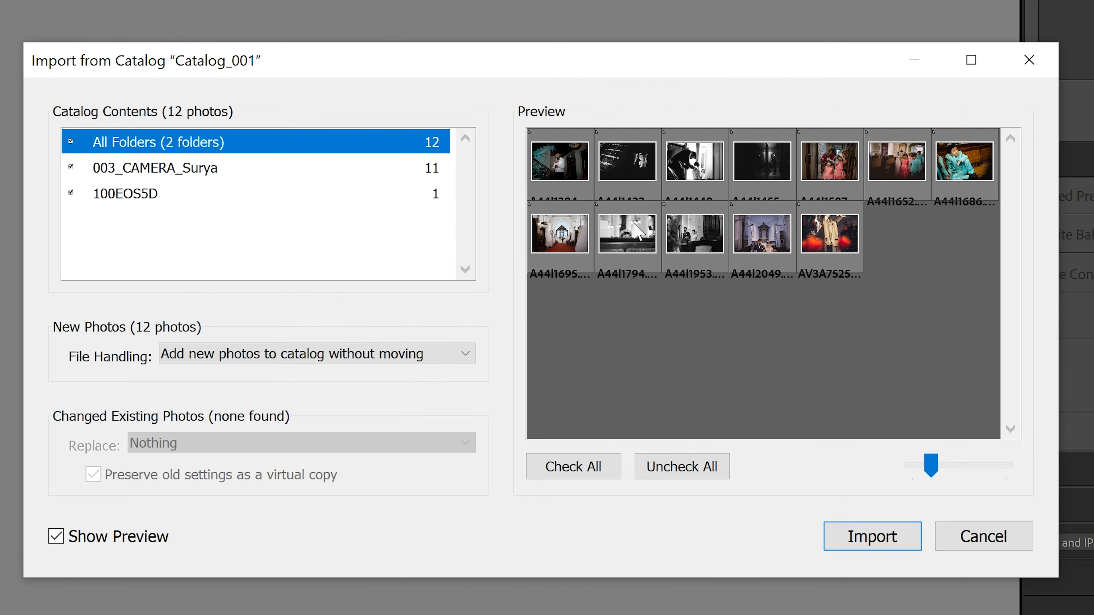
pyautogui.moveTo(936, 468); pyautogui.dragTo(963, 464)
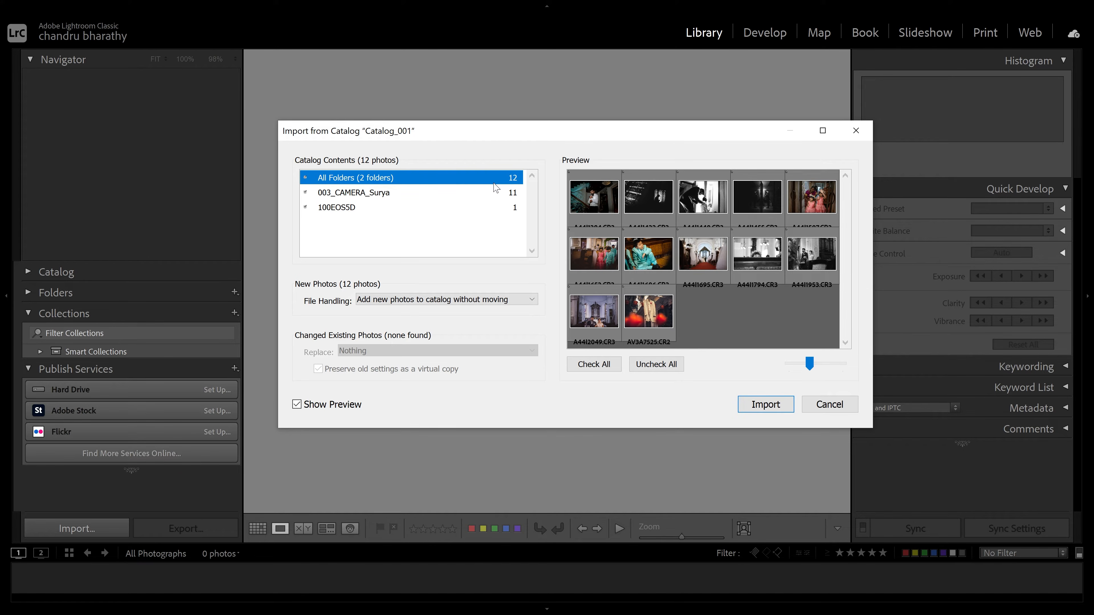
# Browse the photos in each folder of the catalog contents
pyautogui.click(398, 206)
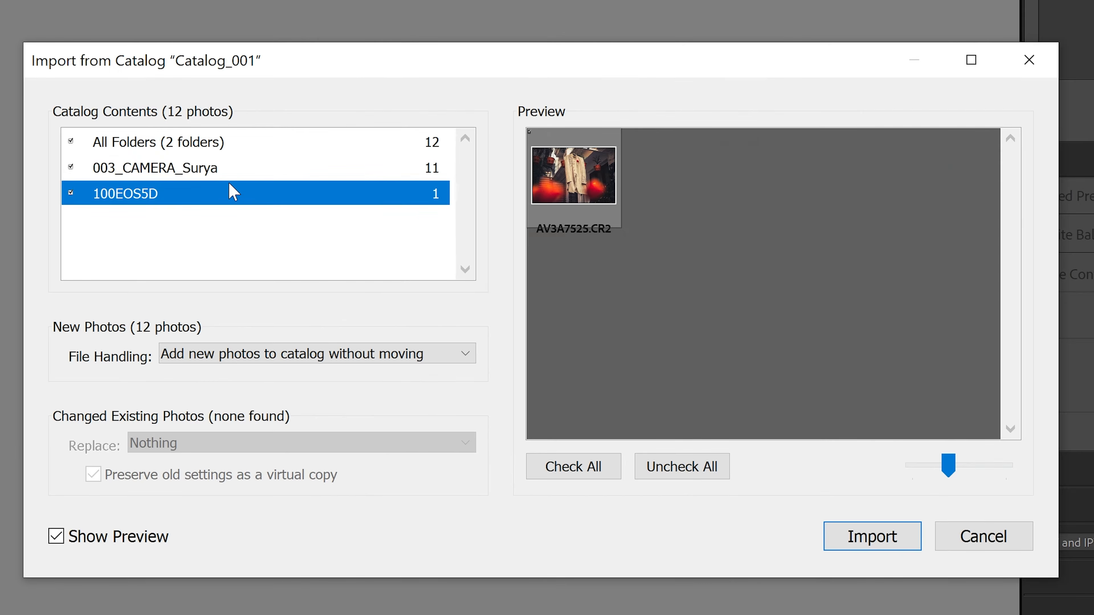
pyautogui.click(401, 193)
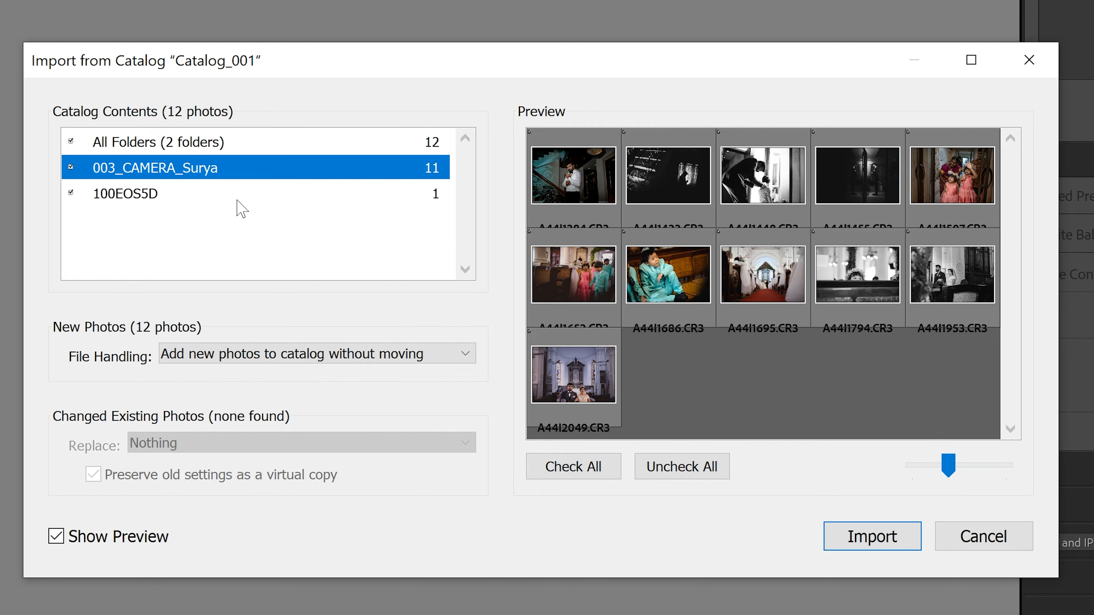
pyautogui.click(242, 201)
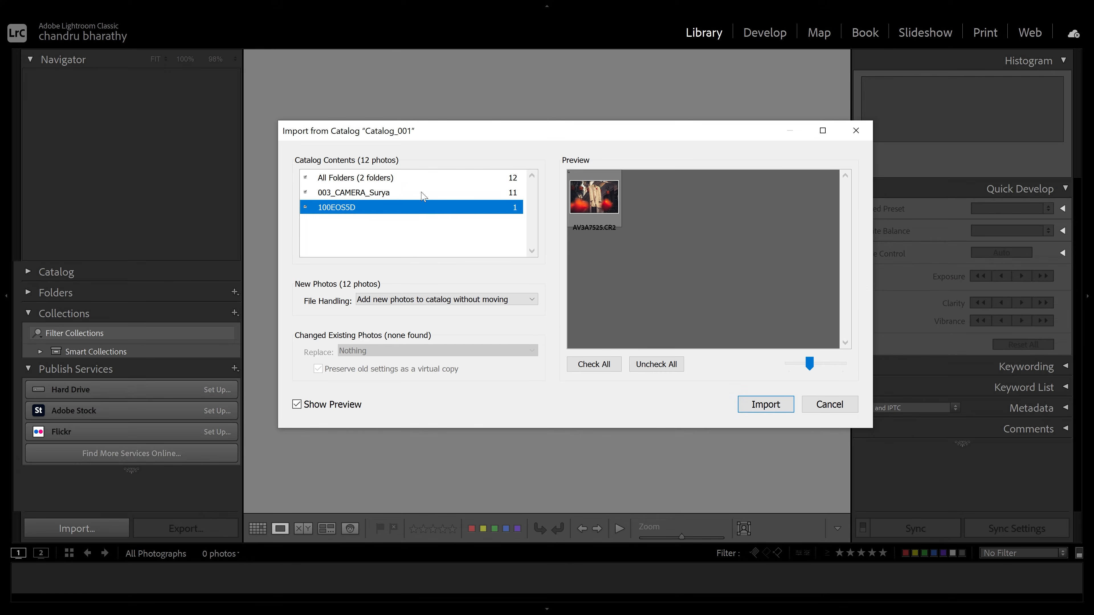
pyautogui.click(422, 196)
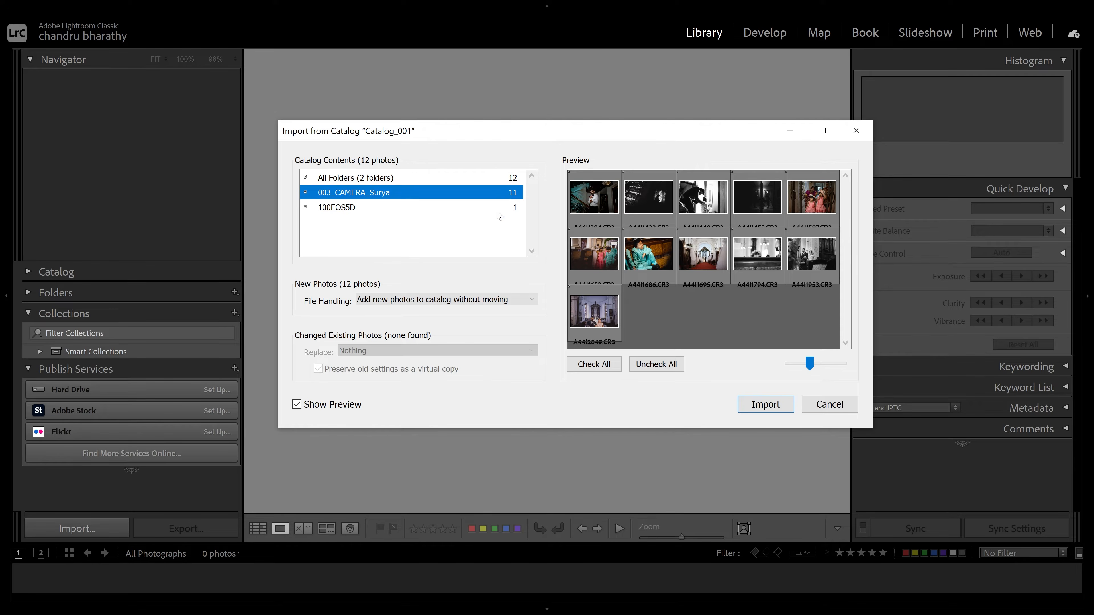
pyautogui.click(500, 210)
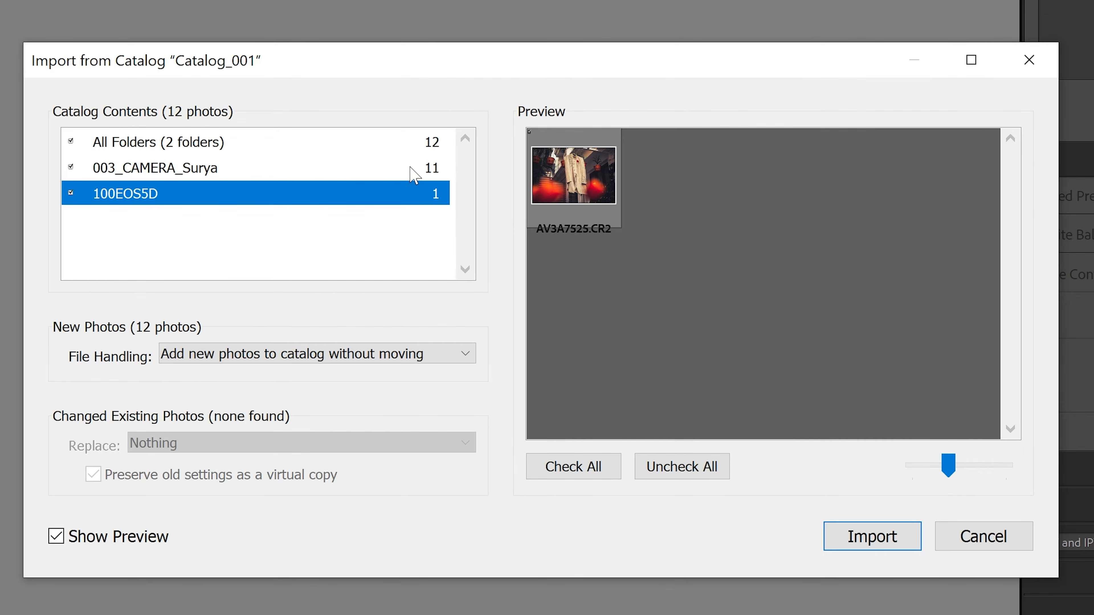
pyautogui.click(420, 168)
pyautogui.click(427, 143)
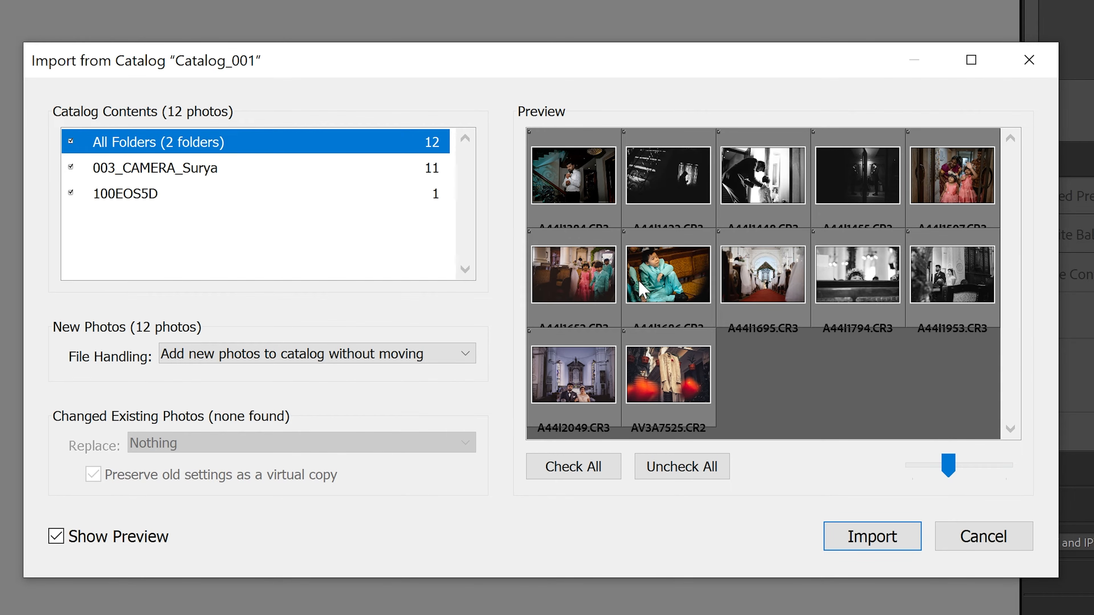
pyautogui.click(624, 132)
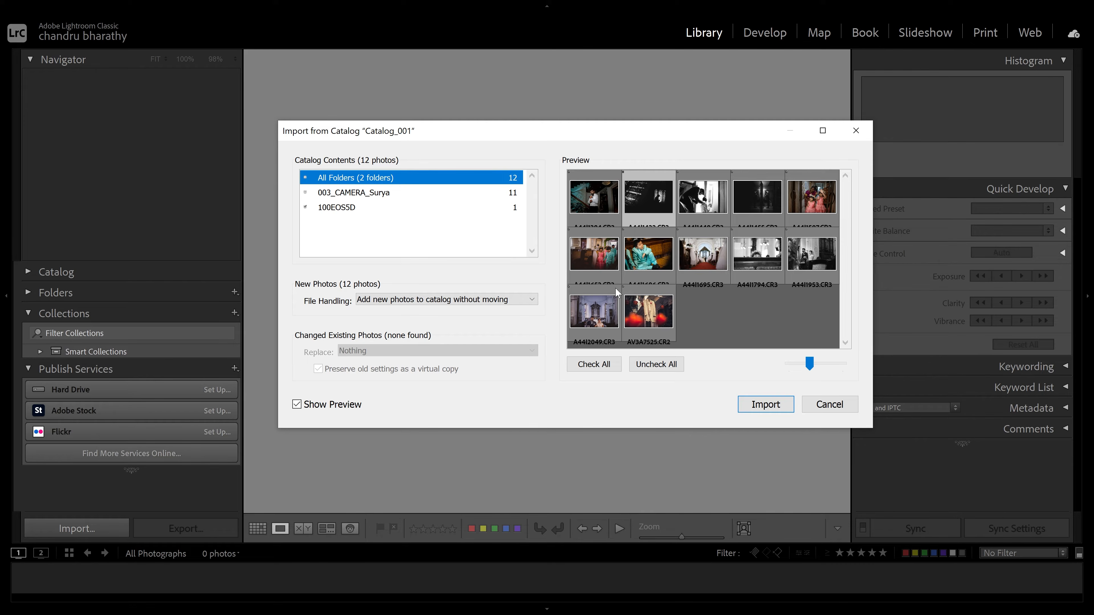
pyautogui.click(602, 364)
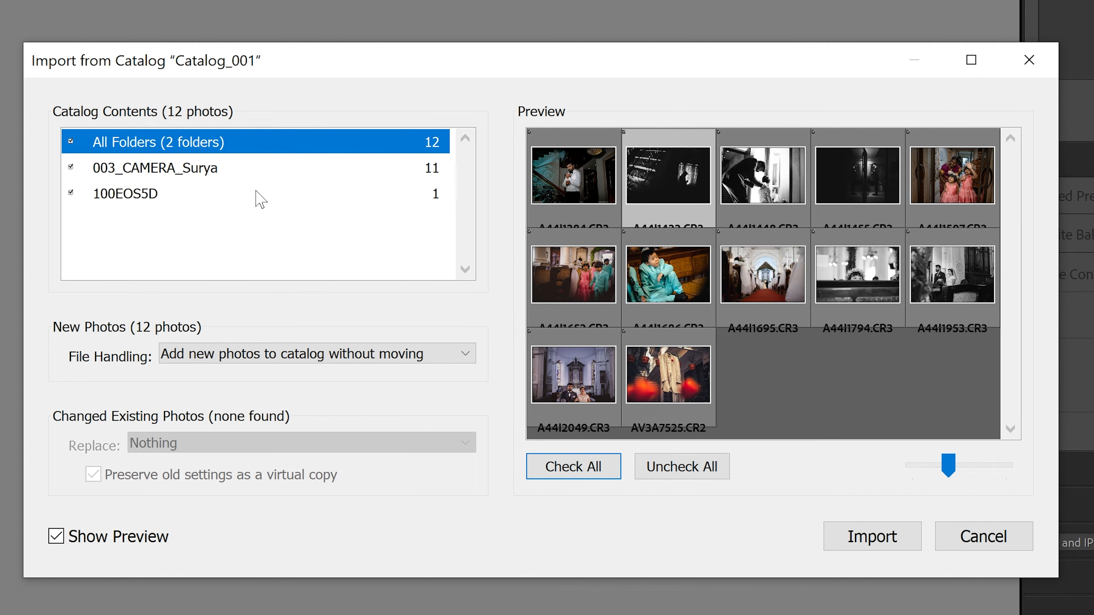
# Uncheck and recheck the folders in the catalog contents list
pyautogui.click(71, 142)
pyautogui.click(72, 142)
pyautogui.click(71, 142)
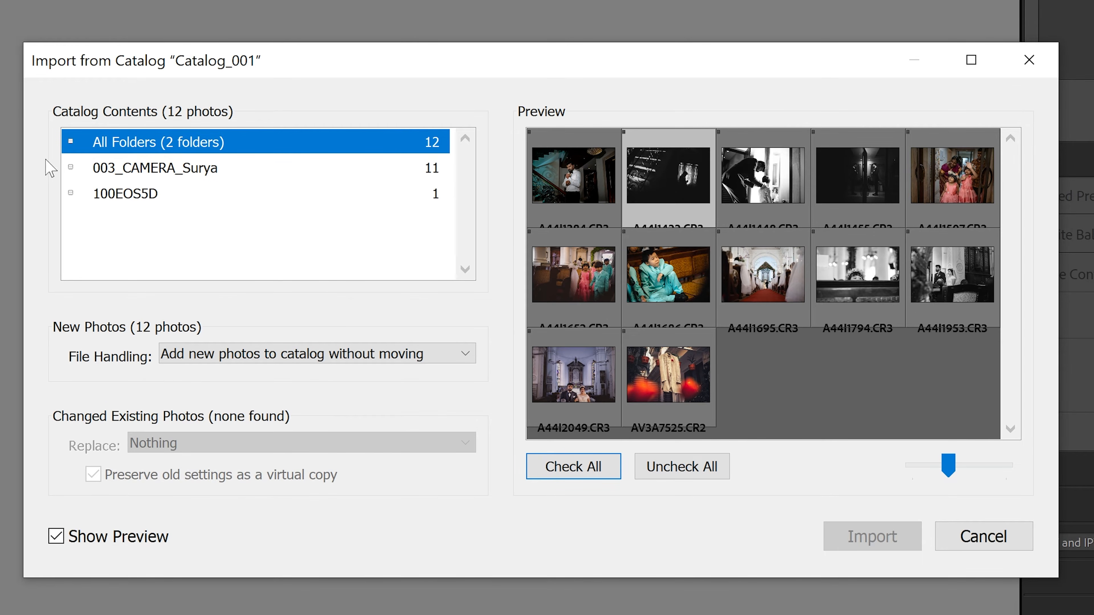
pyautogui.click(67, 170)
pyautogui.click(71, 169)
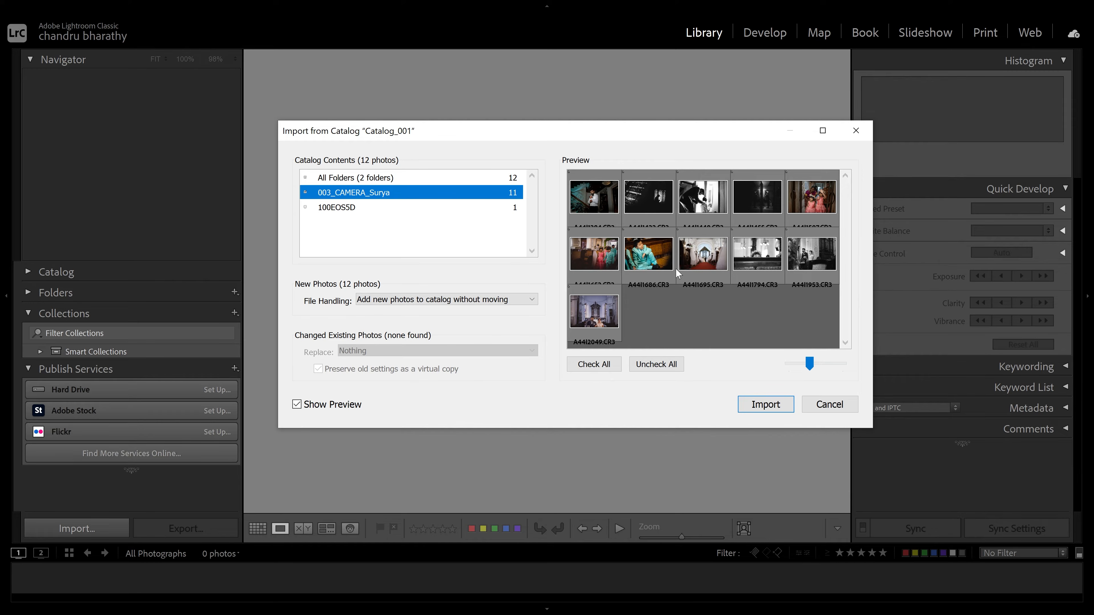
pyautogui.click(389, 208)
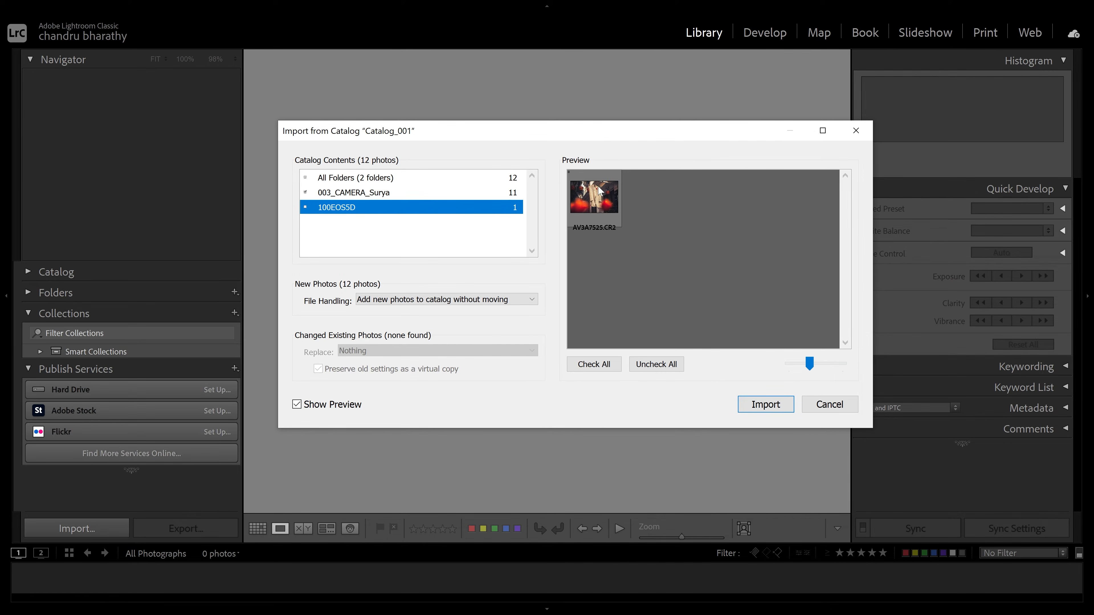
pyautogui.click(455, 194)
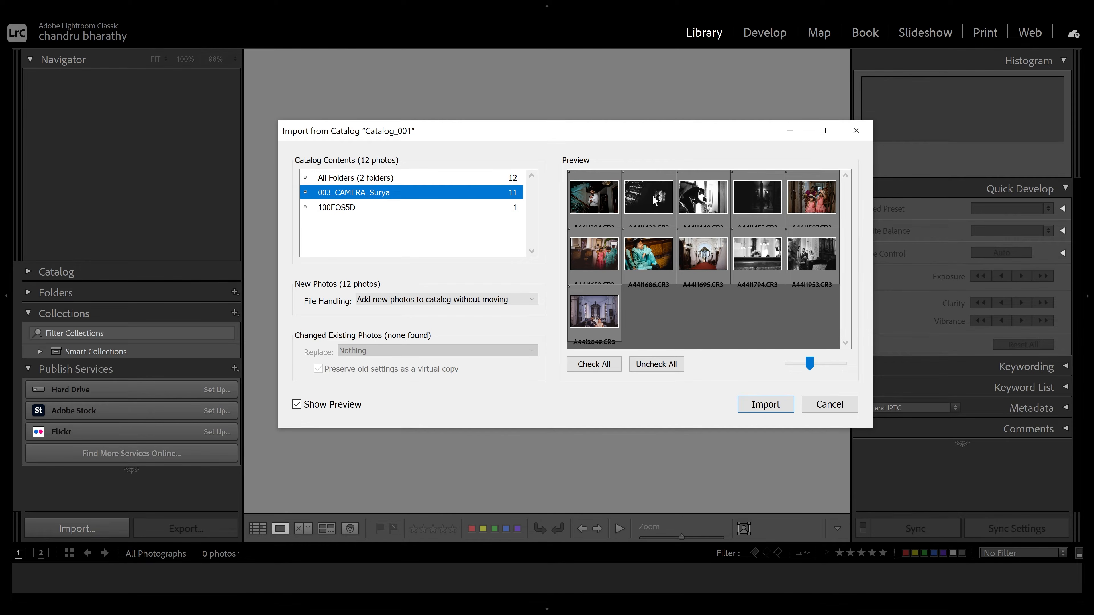
pyautogui.click(305, 192)
pyautogui.click(305, 177)
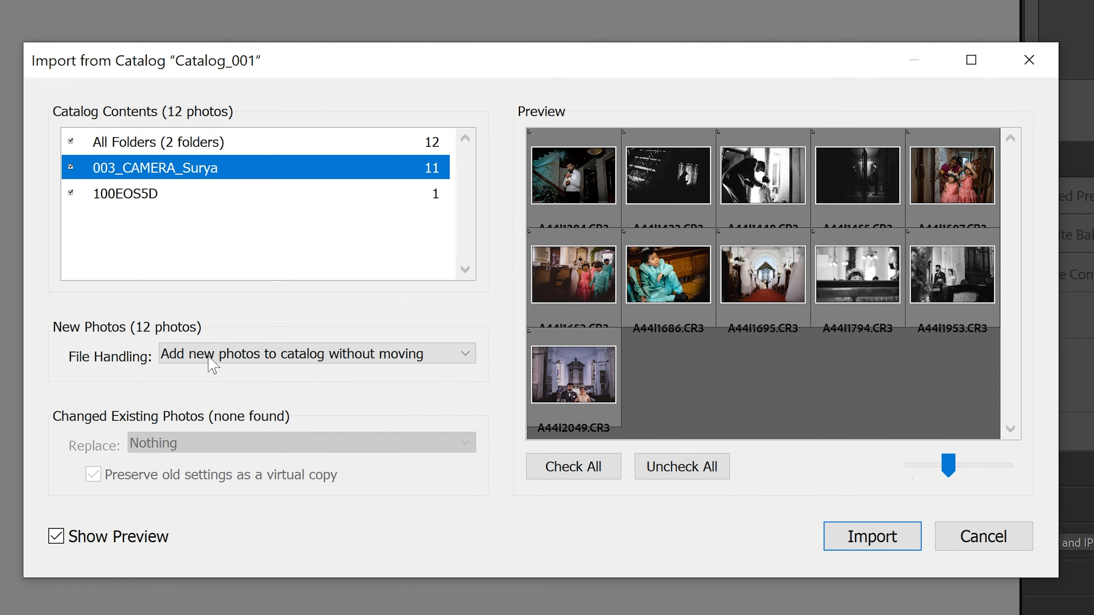
# Review the File Handling options for new photos
pyautogui.click(393, 355)
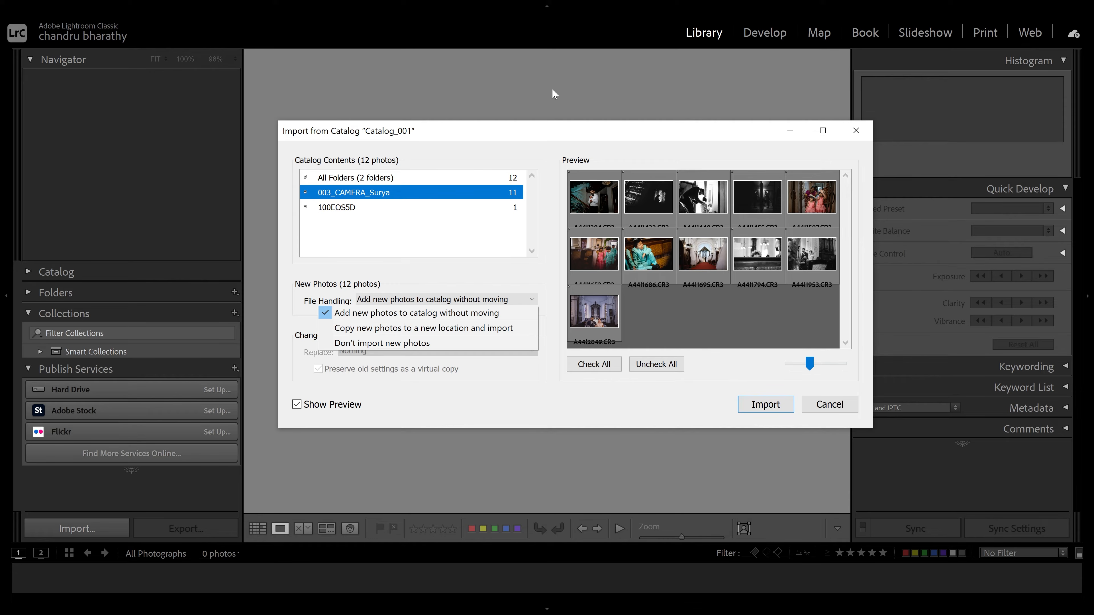
pyautogui.click(494, 166)
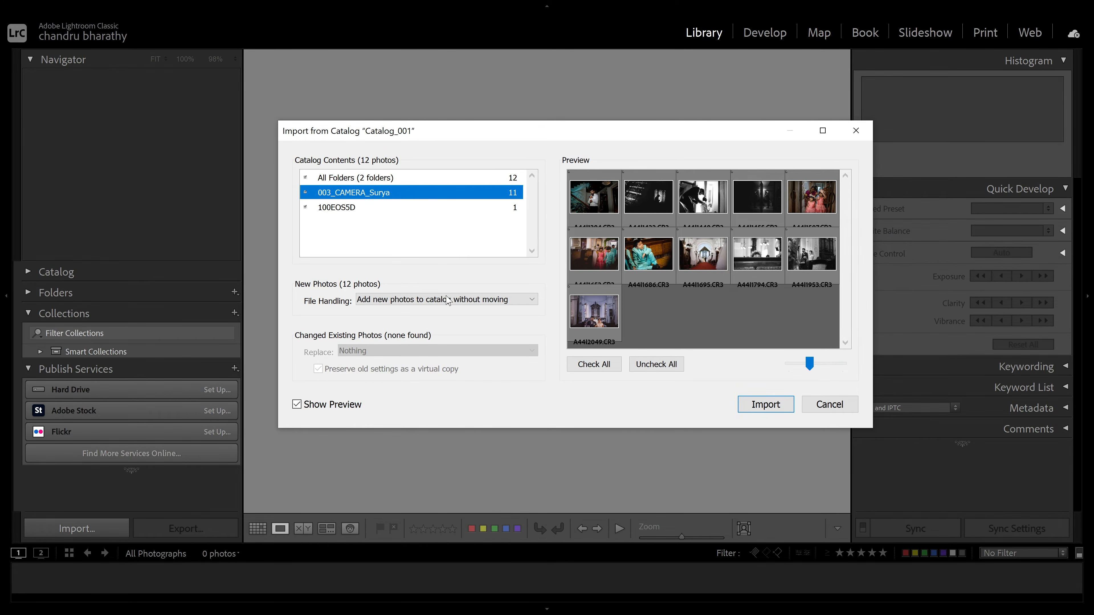
pyautogui.click(433, 302)
pyautogui.click(436, 314)
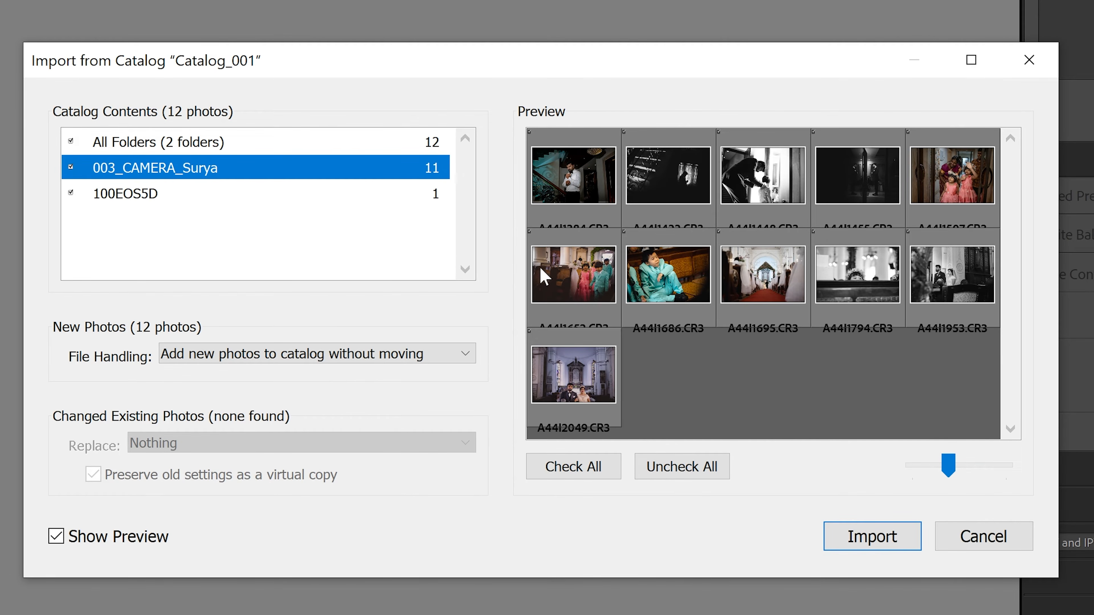
# Set File Handling to copy new photos to a new location and import
pyautogui.click(311, 354)
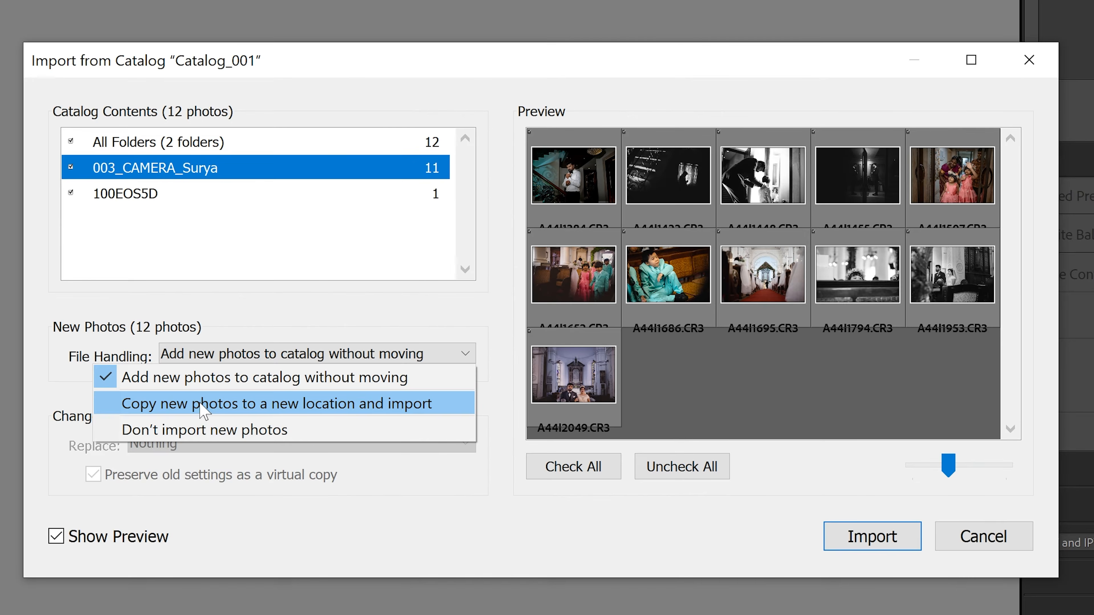
pyautogui.click(257, 289)
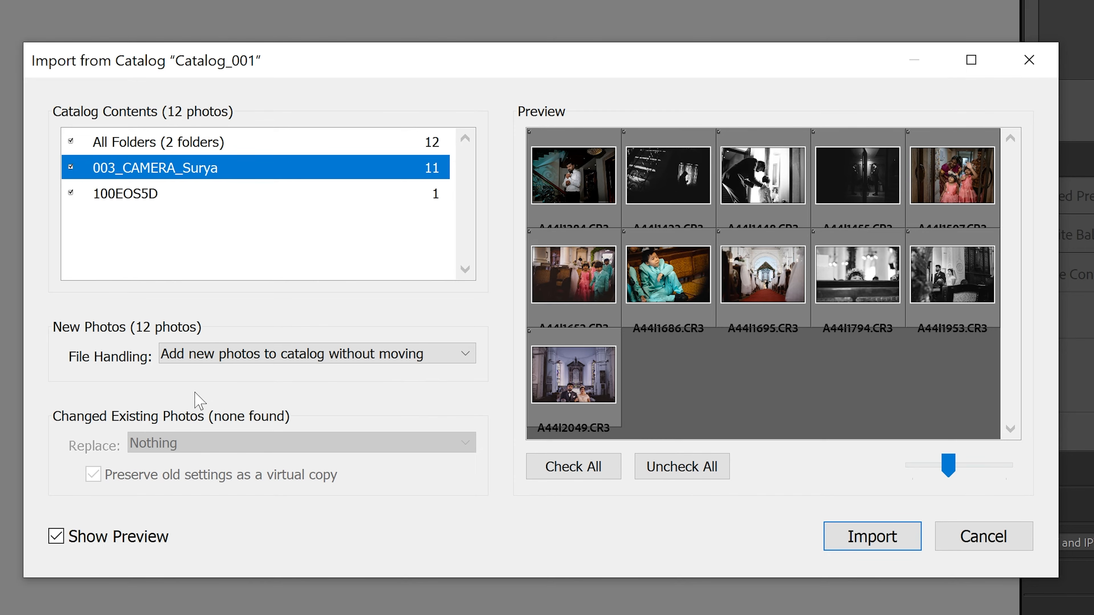
pyautogui.click(219, 360)
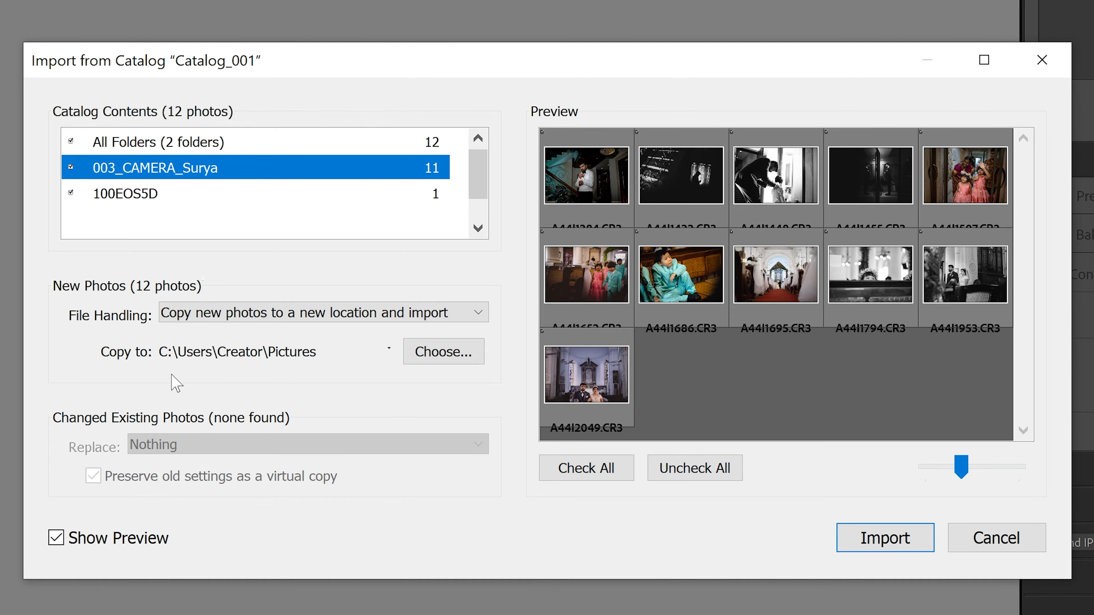
pyautogui.click(455, 352)
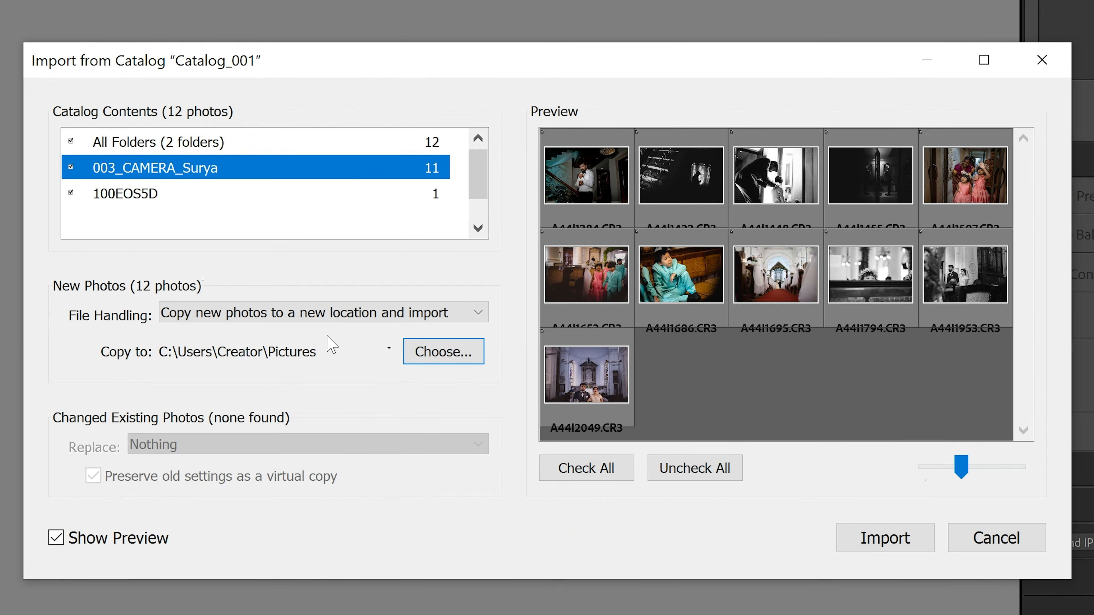
pyautogui.click(318, 319)
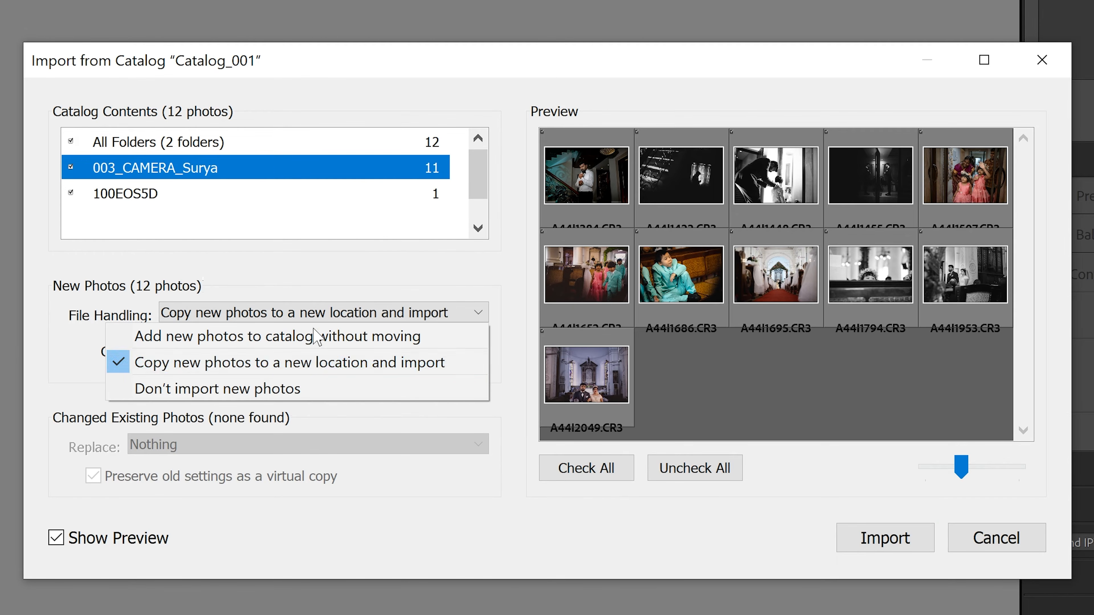
pyautogui.click(296, 366)
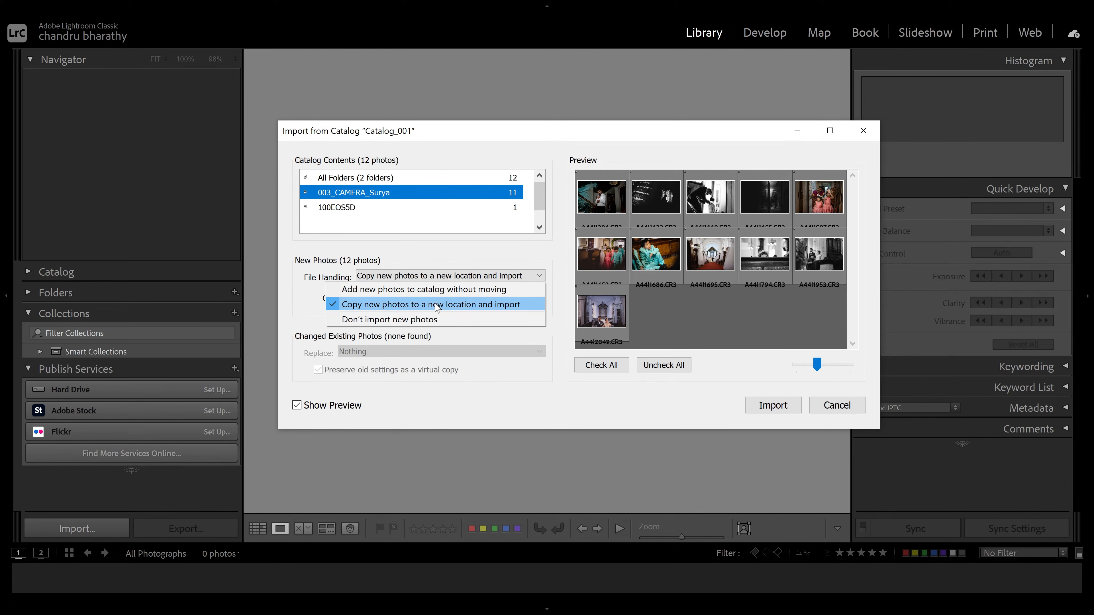
pyautogui.click(437, 307)
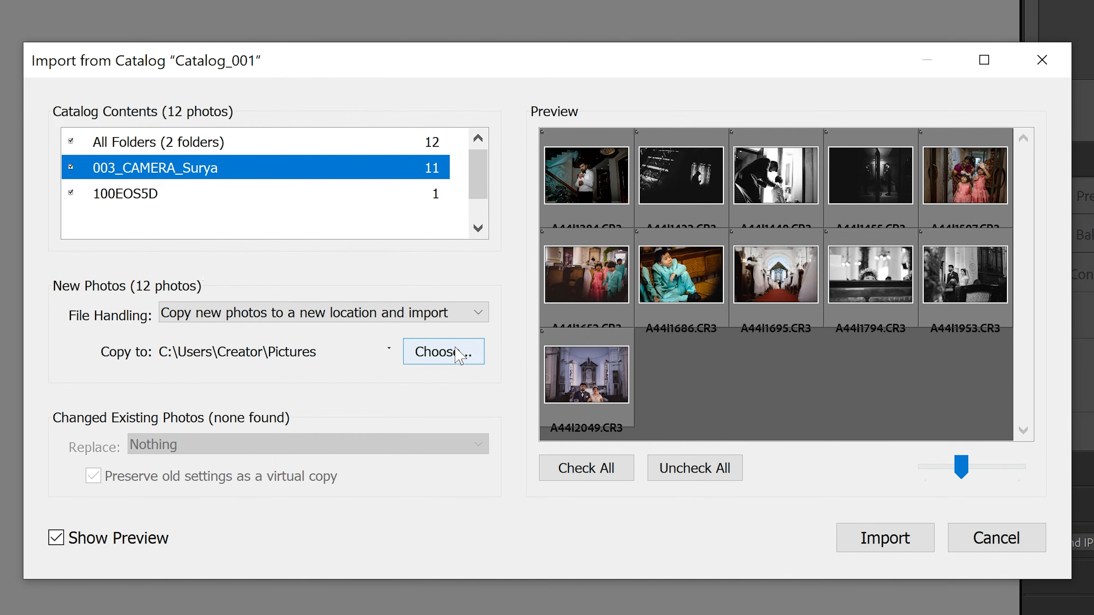
# Set File Handling to add new photos to catalog without moving
pyautogui.click(267, 315)
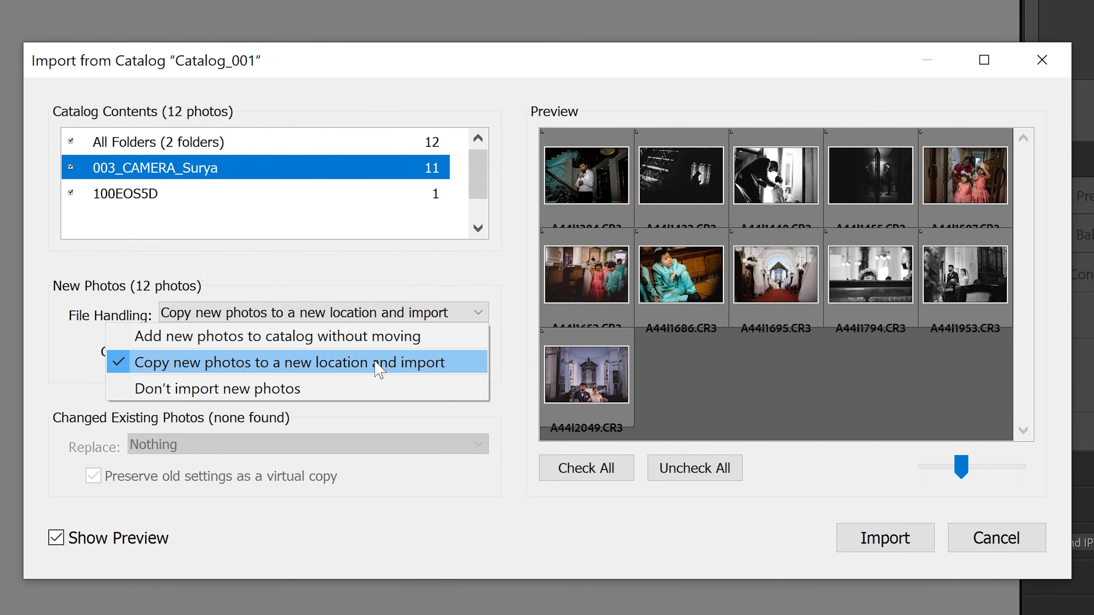
pyautogui.click(327, 337)
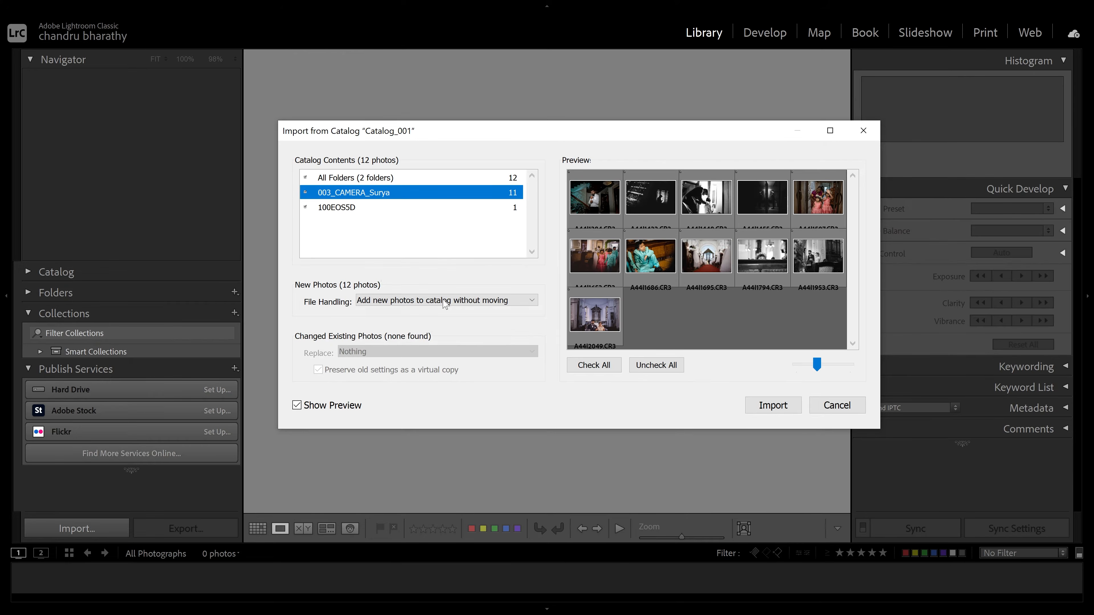
pyautogui.click(445, 304)
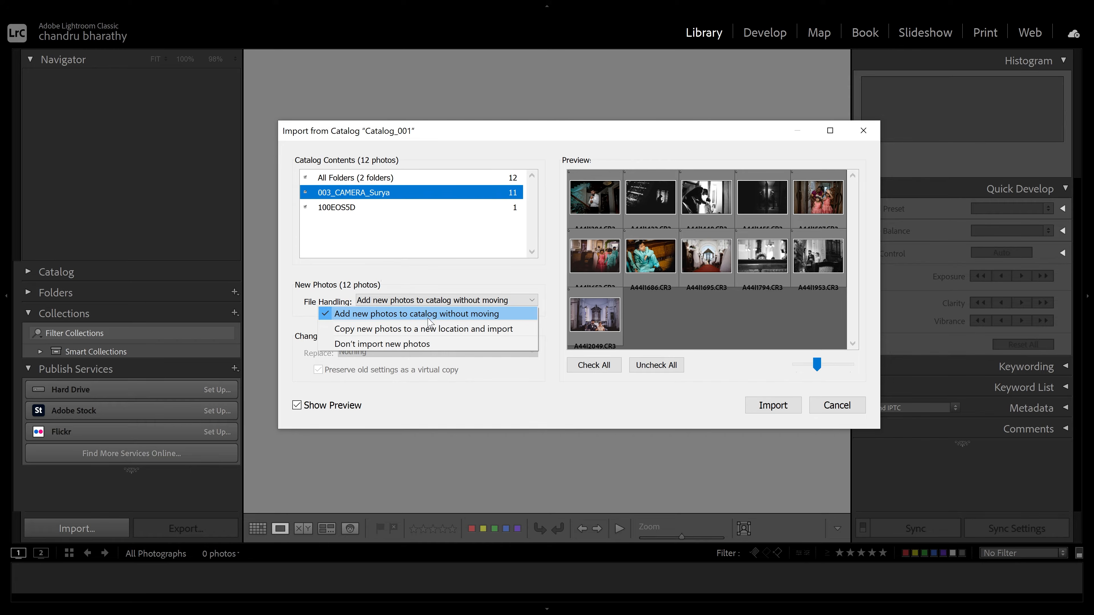
pyautogui.click(430, 317)
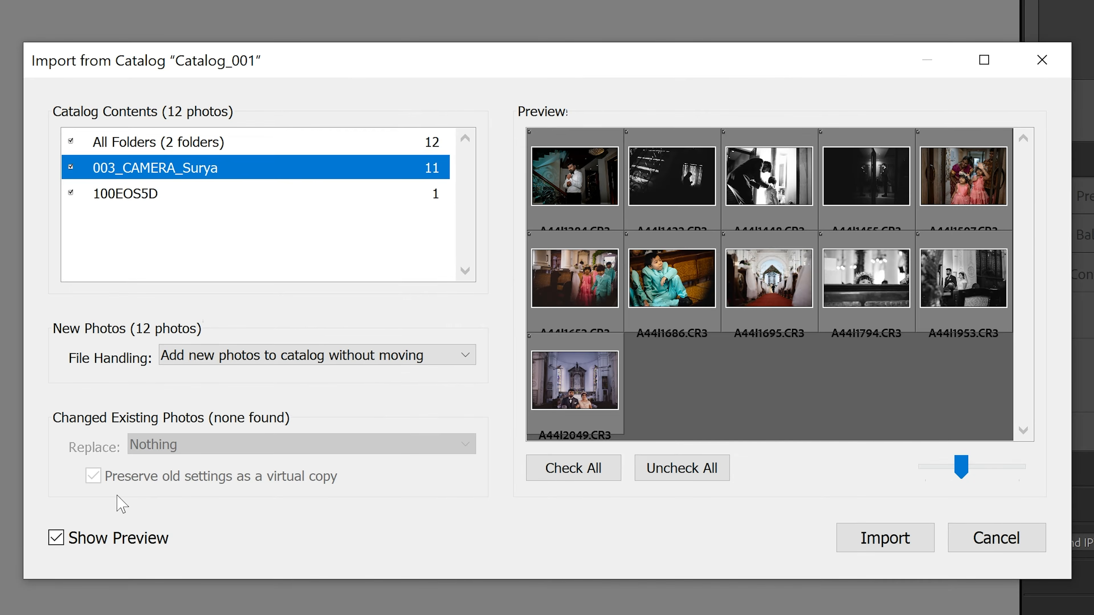
pyautogui.click(340, 405)
pyautogui.click(340, 406)
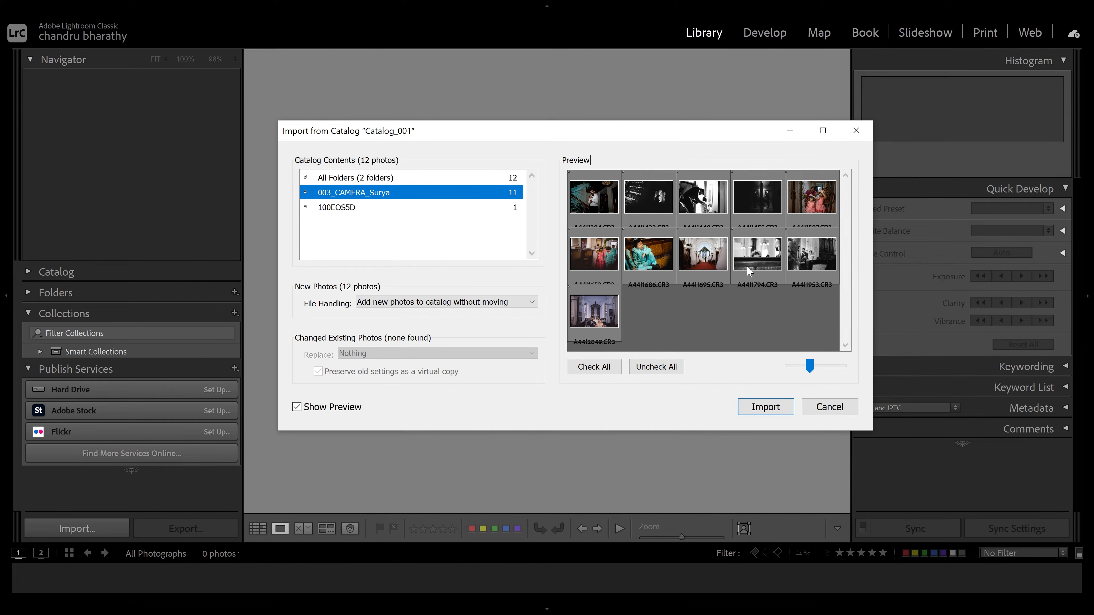
# Import the photos from Catalog_001 into the current catalog
pyautogui.click(766, 407)
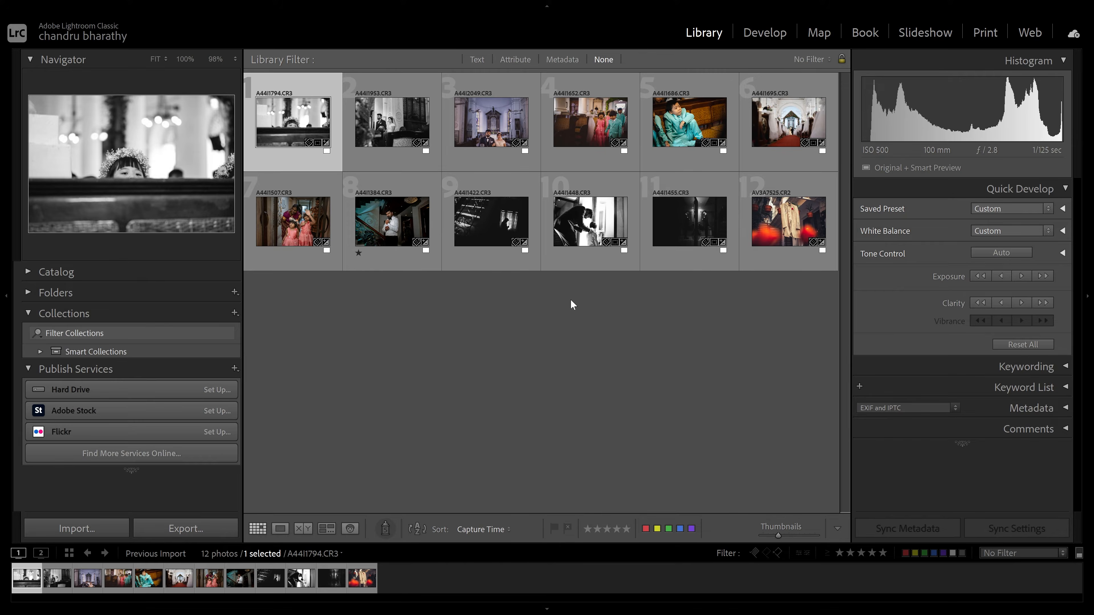
# Switch to File Explorer, open the Catalog_002 folder and drag the Catalog_002 catalog file into Lightroom
pyautogui.hotkey('alt', 'Tab')
pyautogui.click(753, 254)
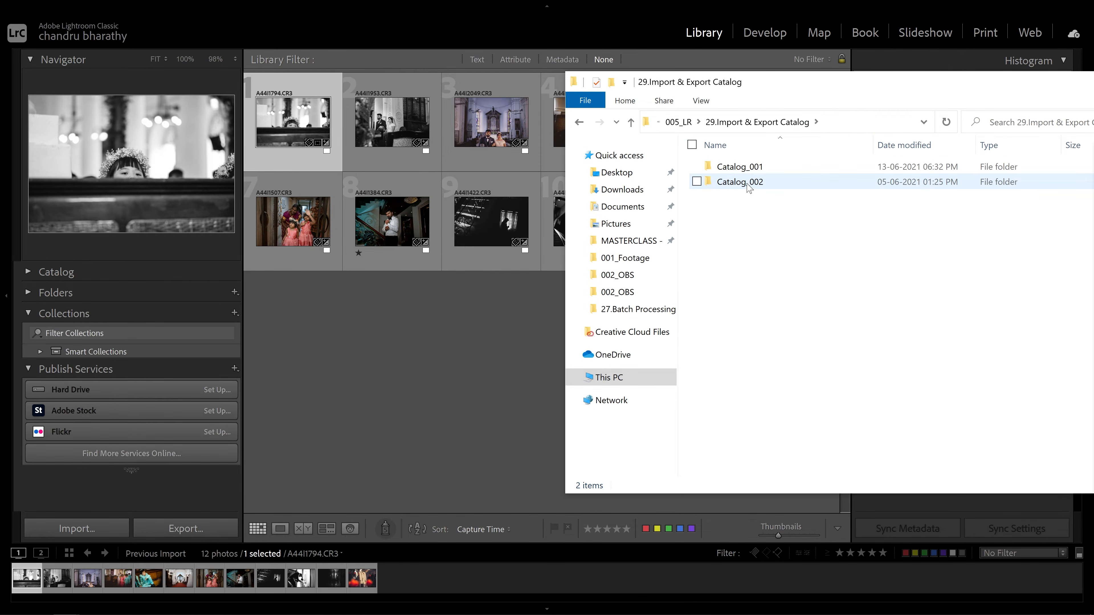
pyautogui.click(748, 187)
pyautogui.doubleClick(748, 187)
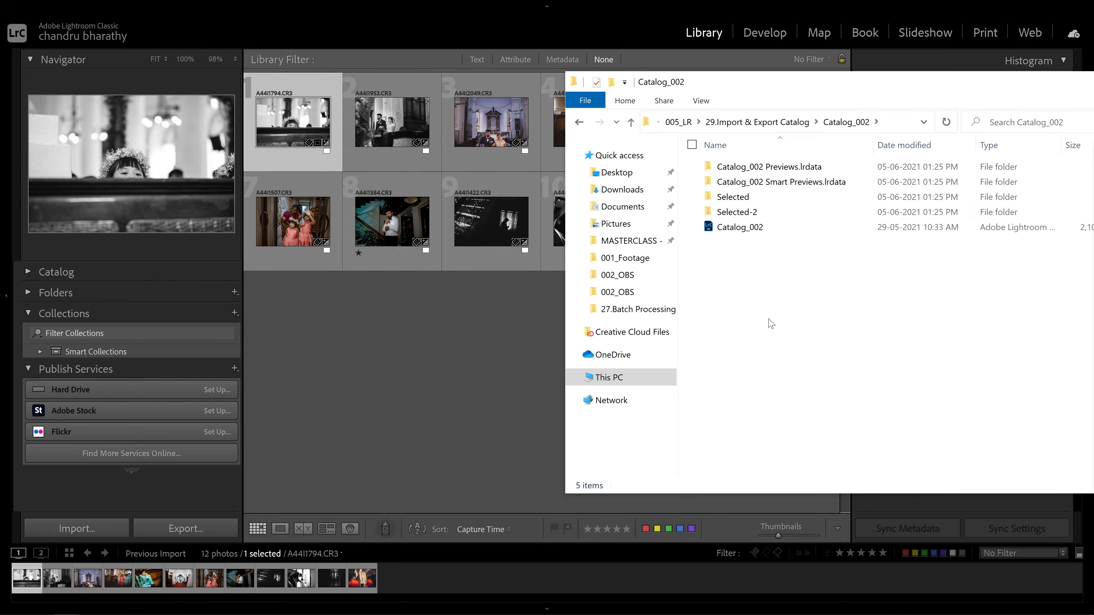
pyautogui.moveTo(752, 227); pyautogui.dragTo(444, 382)
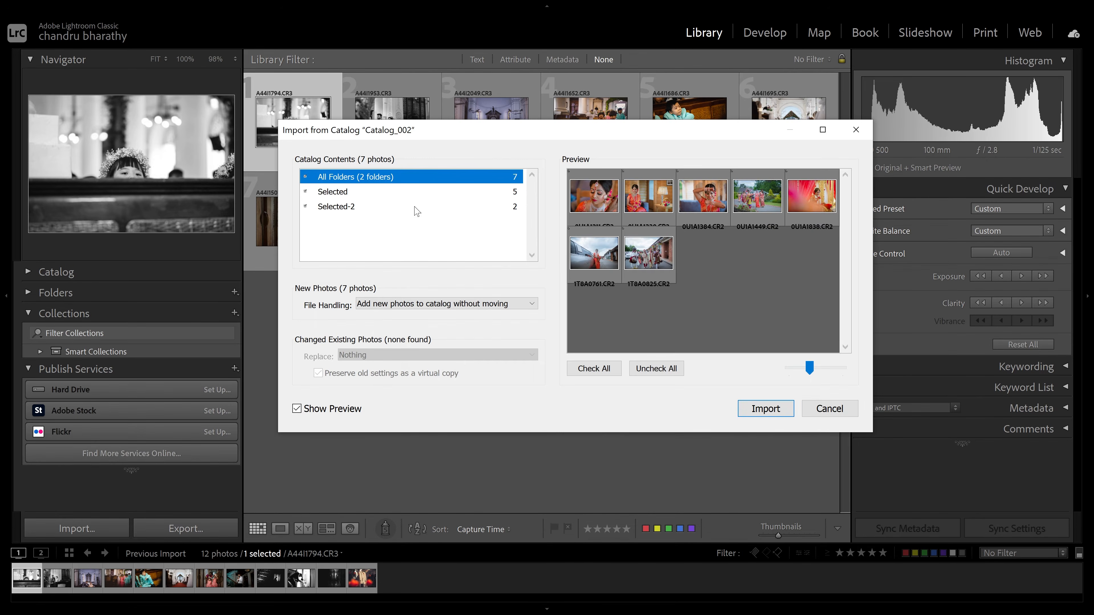
# Browse the Selected, Selected-2 and All Folders entries to preview the photos each contains
pyautogui.click(348, 194)
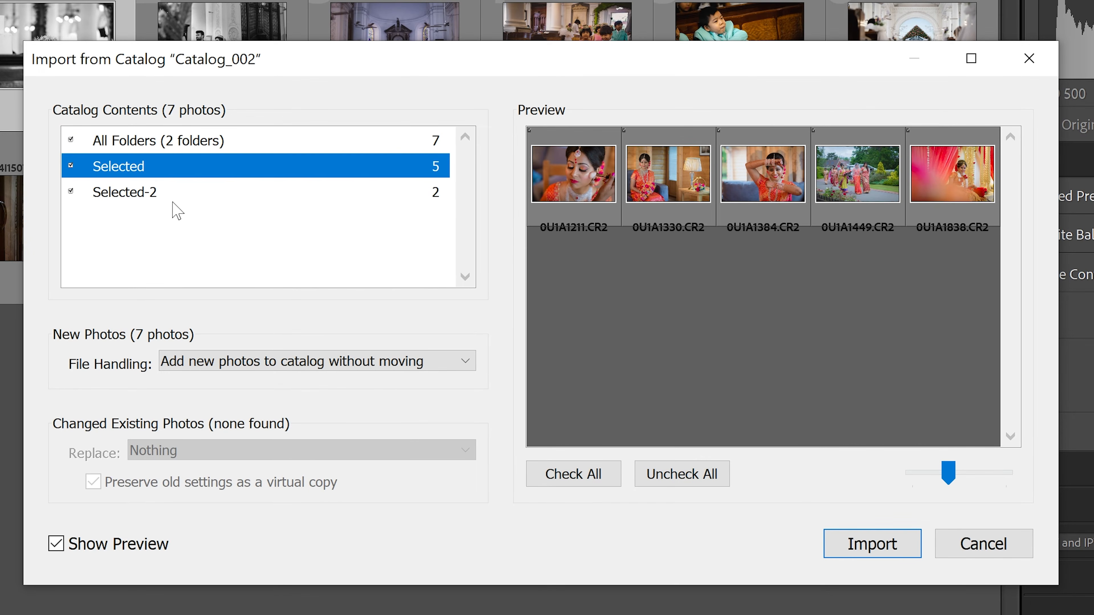
pyautogui.click(164, 196)
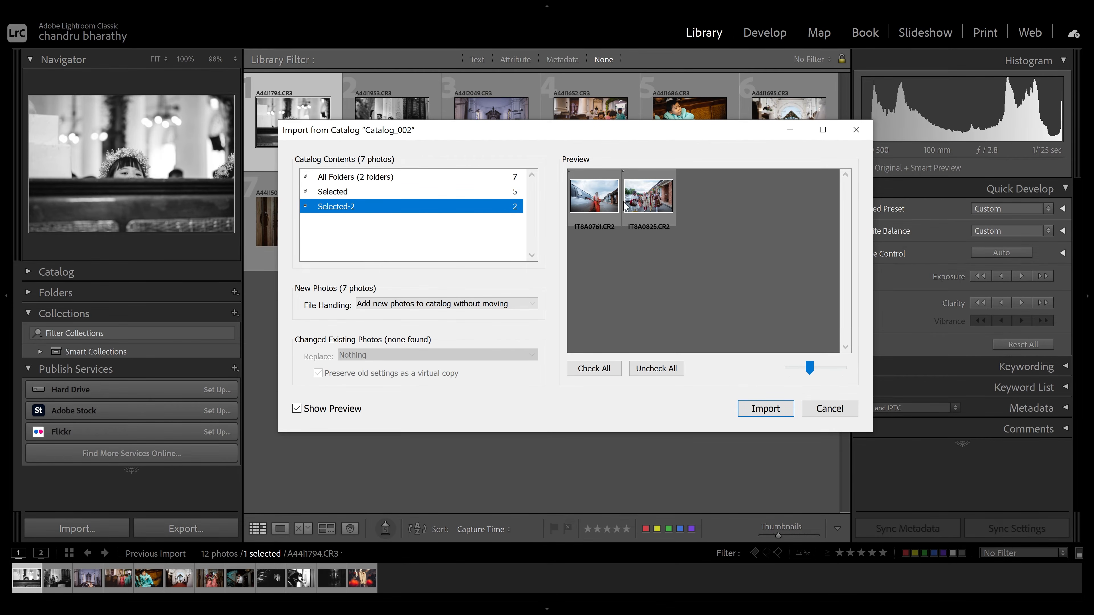
pyautogui.click(389, 195)
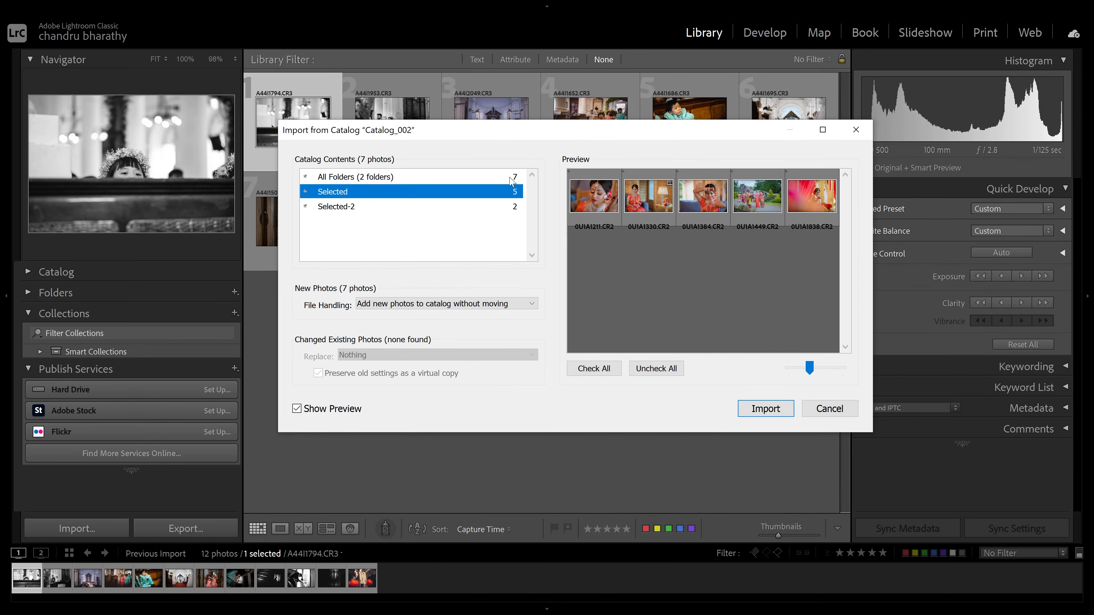
pyautogui.click(425, 144)
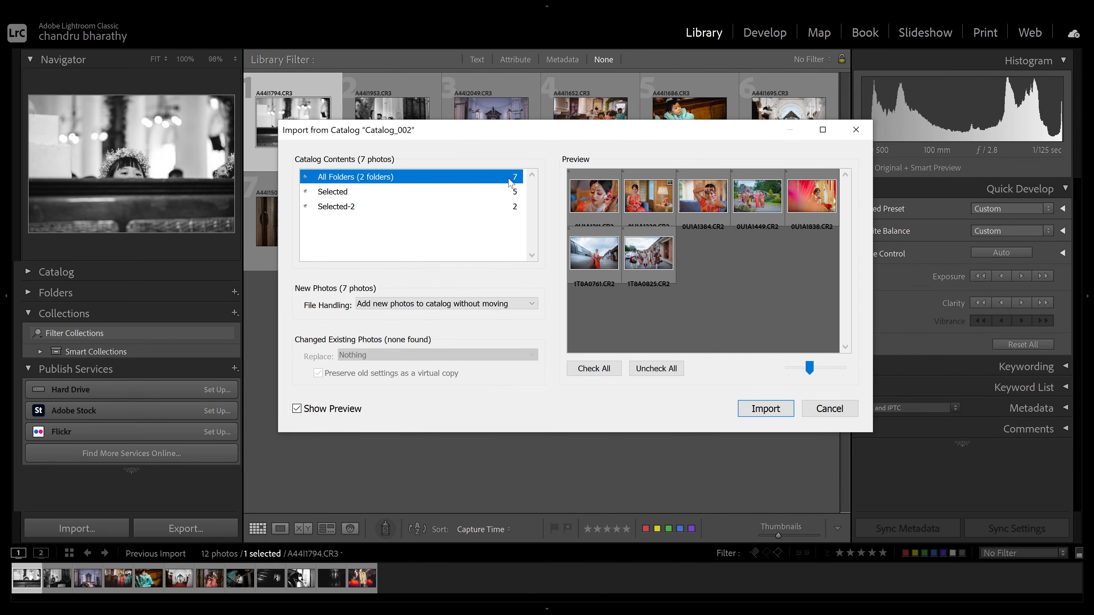
pyautogui.click(486, 194)
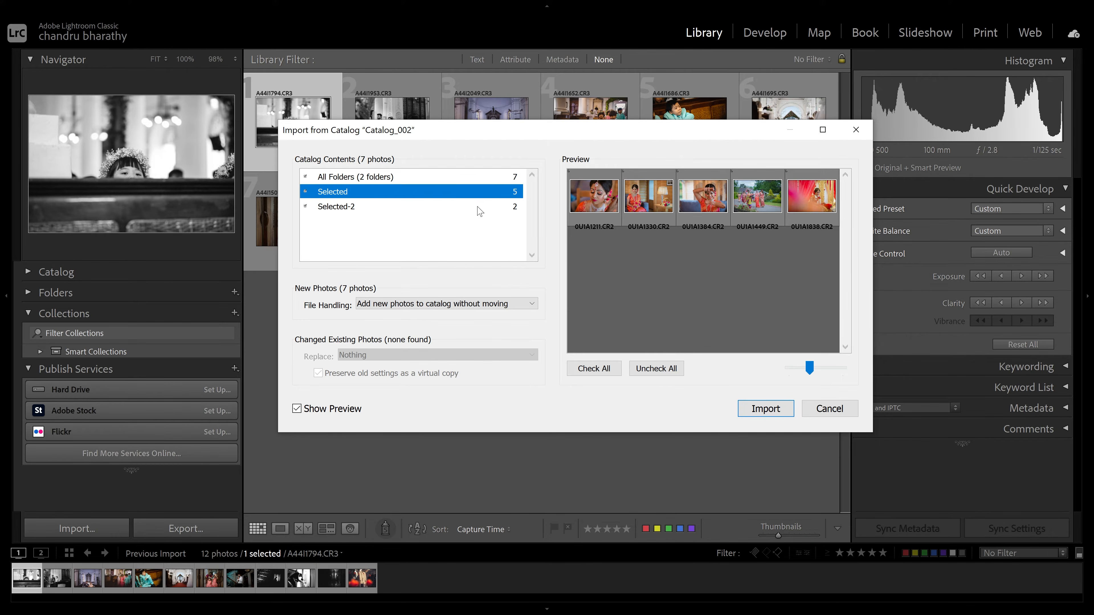
pyautogui.click(472, 206)
pyautogui.click(471, 195)
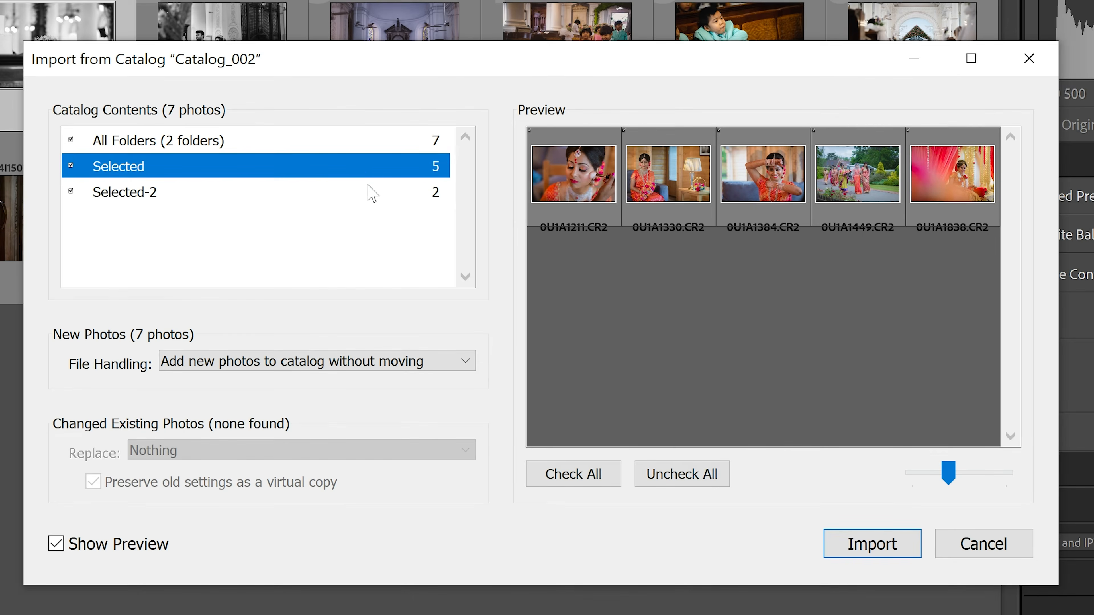
pyautogui.click(369, 189)
pyautogui.click(371, 168)
pyautogui.click(371, 186)
pyautogui.click(371, 168)
pyautogui.click(370, 192)
pyautogui.click(370, 163)
pyautogui.click(371, 145)
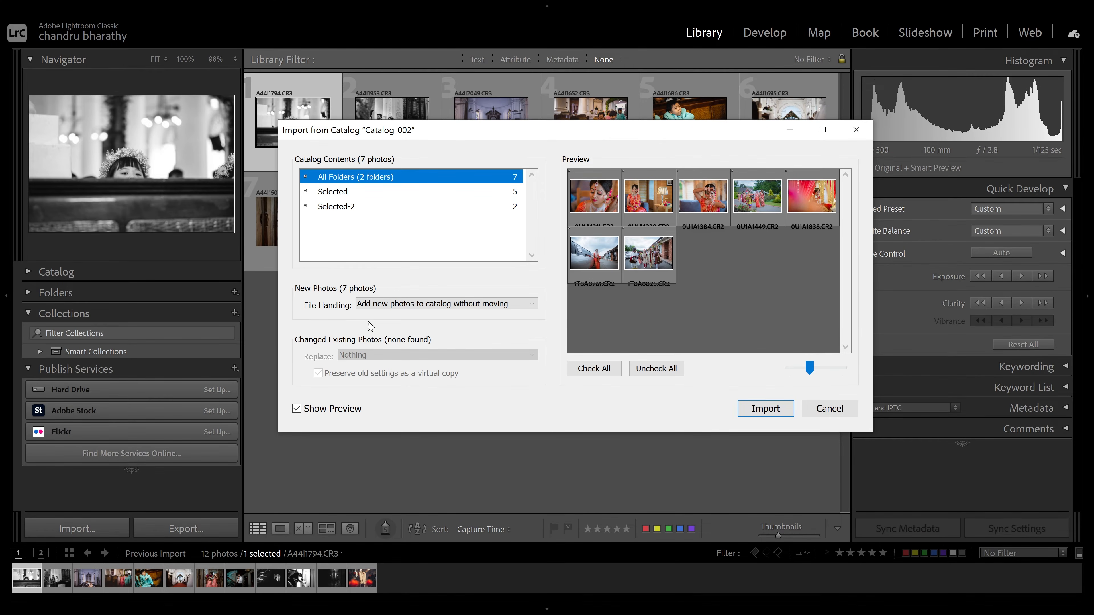
# Import all 7 photos from Catalog_002, adding them to the catalog without moving
pyautogui.click(359, 305)
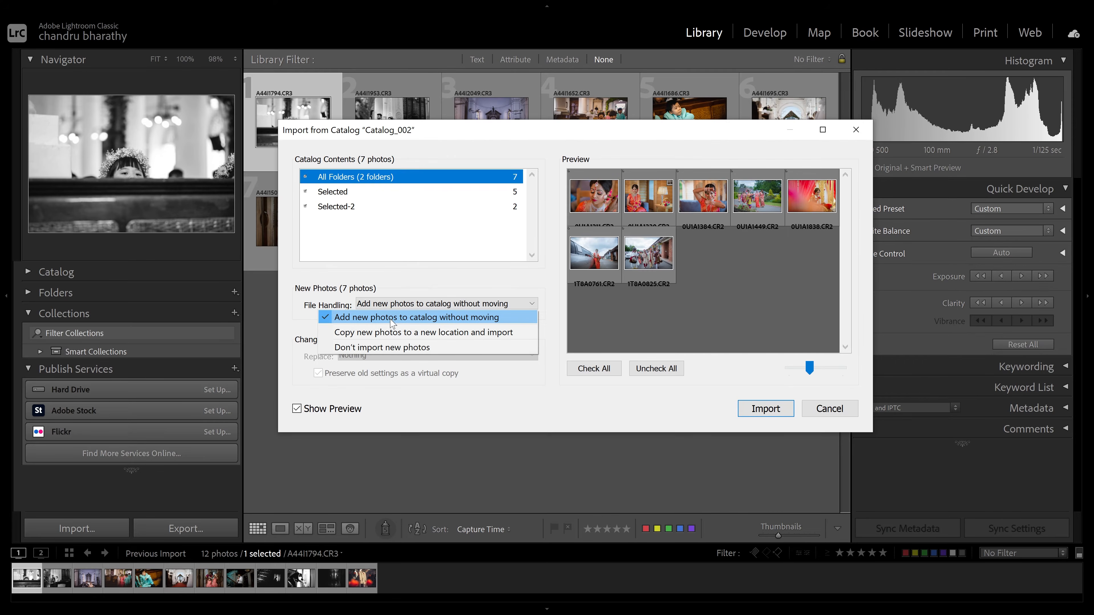
pyautogui.click(400, 321)
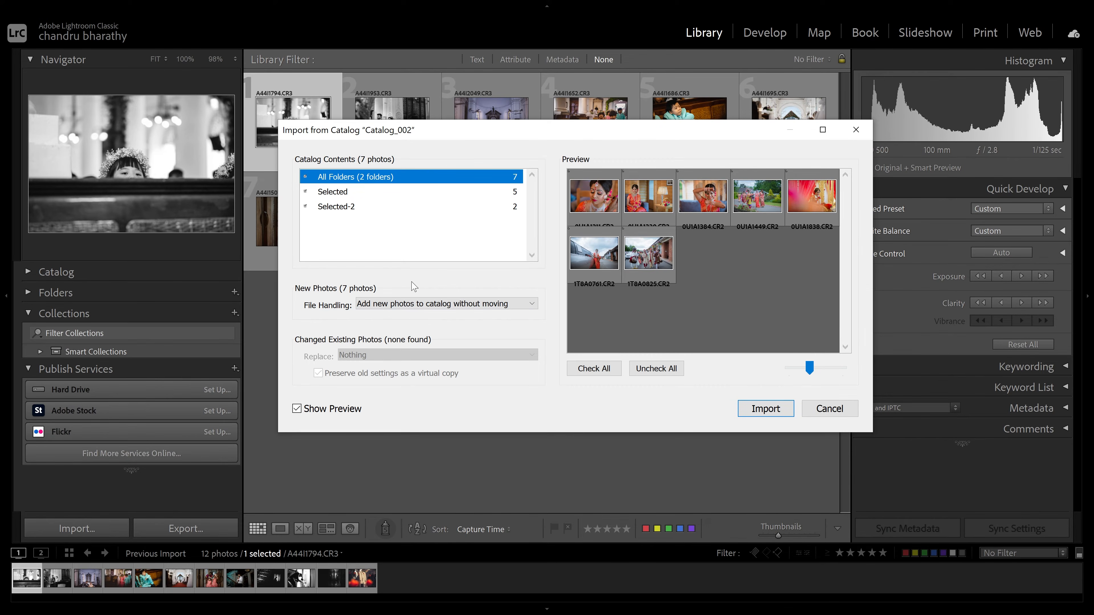
pyautogui.click(767, 409)
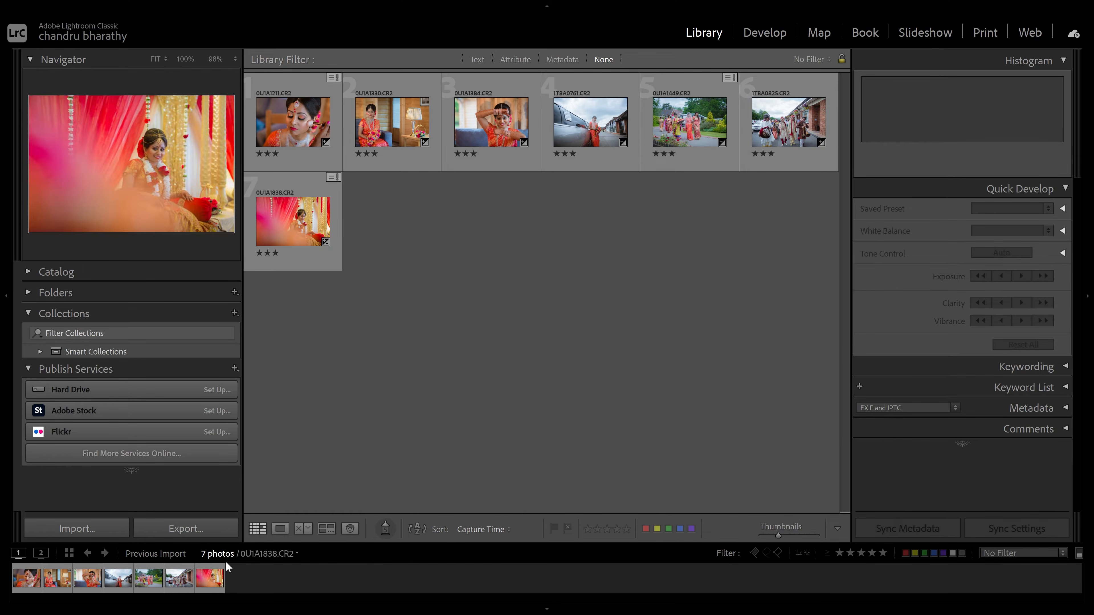
# Show All Photographs in the library and select five of the photos in the grid
pyautogui.click(232, 554)
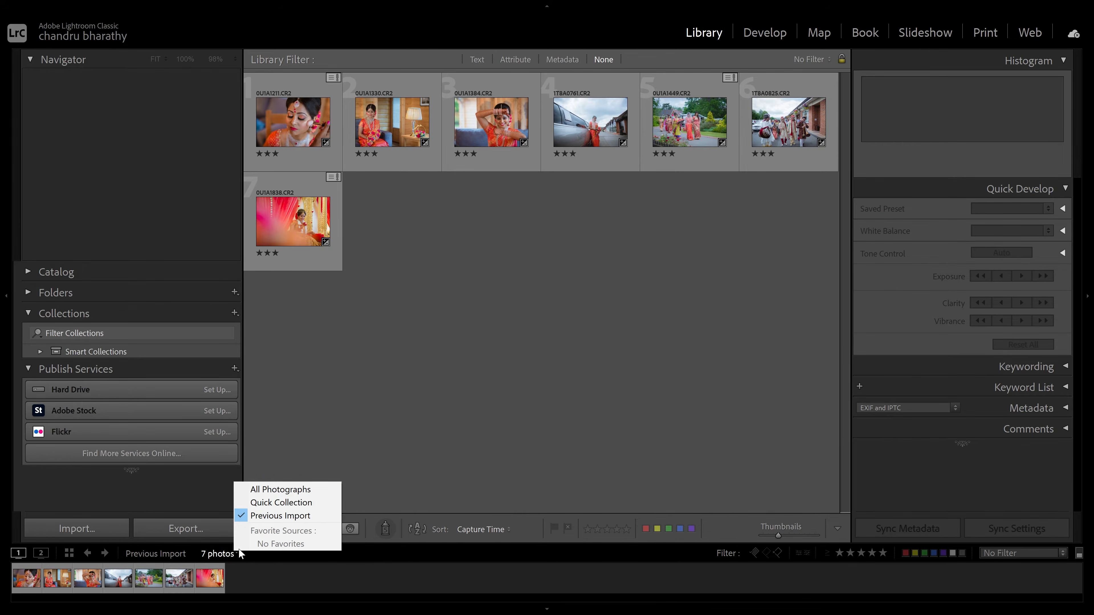
pyautogui.click(274, 487)
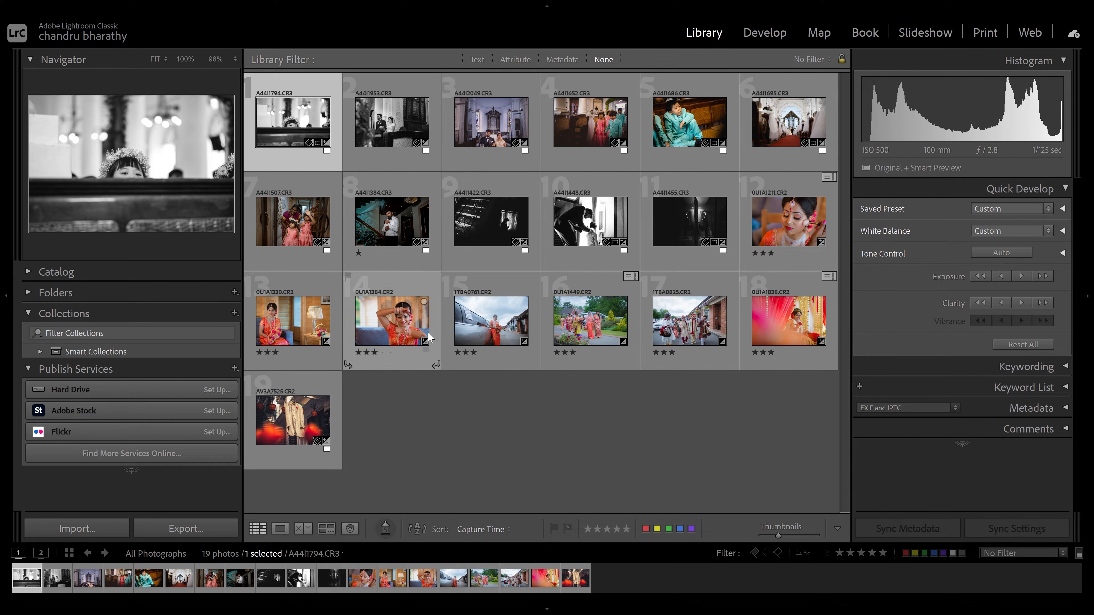
pyautogui.click(401, 221)
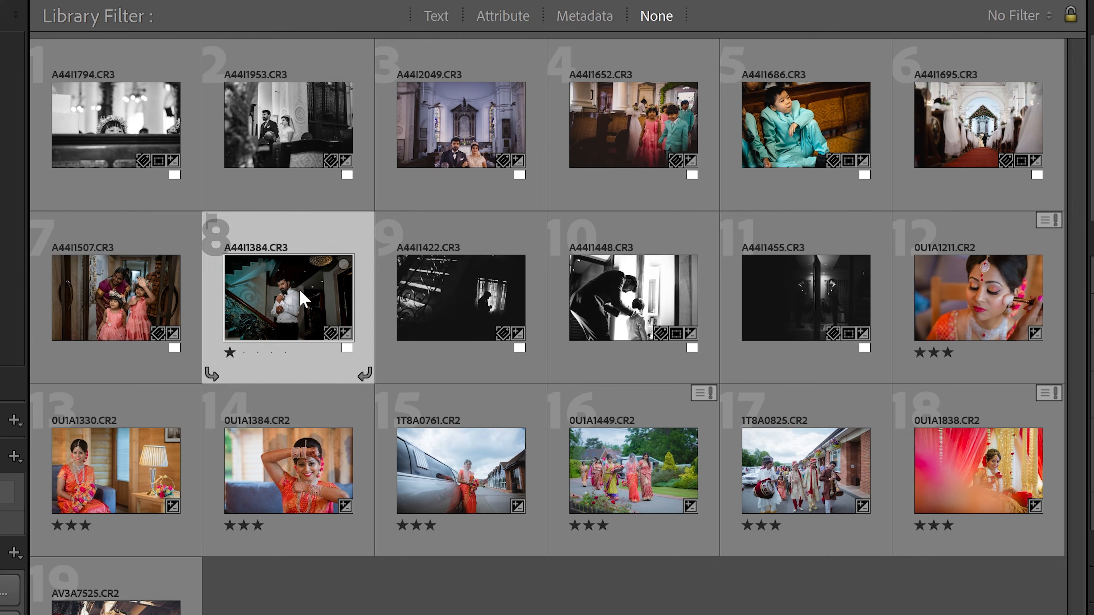
pyautogui.keyDown('ctrl'); pyautogui.click(388, 242); pyautogui.keyUp('ctrl')
pyautogui.keyDown('ctrl'); pyautogui.click(465, 123); pyautogui.keyUp('ctrl')
pyautogui.keyDown('ctrl'); pyautogui.click(302, 130); pyautogui.keyUp('ctrl')
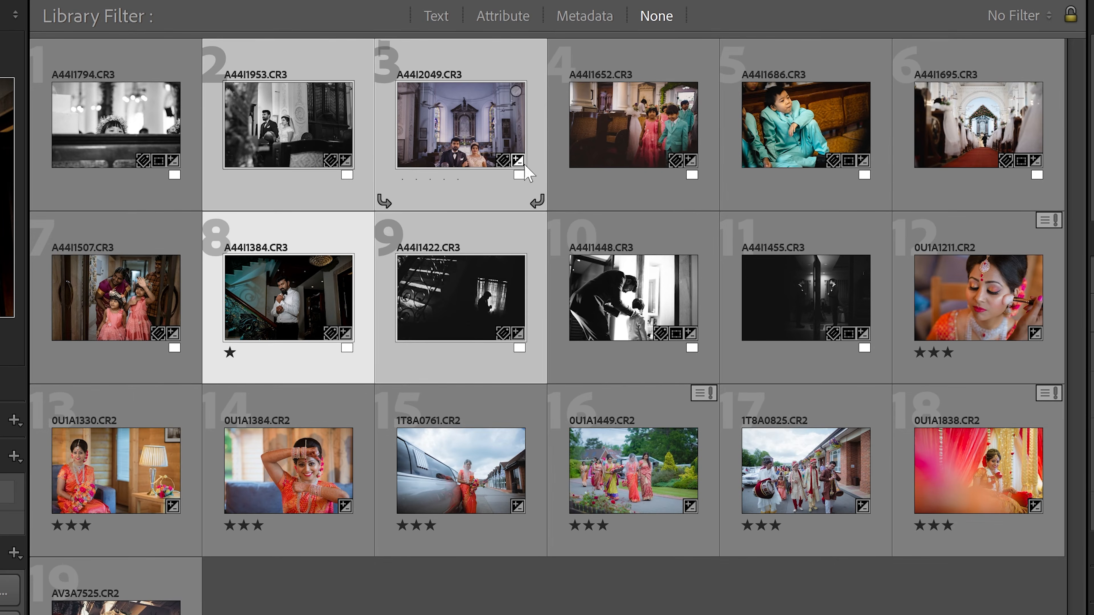
pyautogui.keyDown('ctrl'); pyautogui.click(786, 115); pyautogui.keyUp('ctrl')
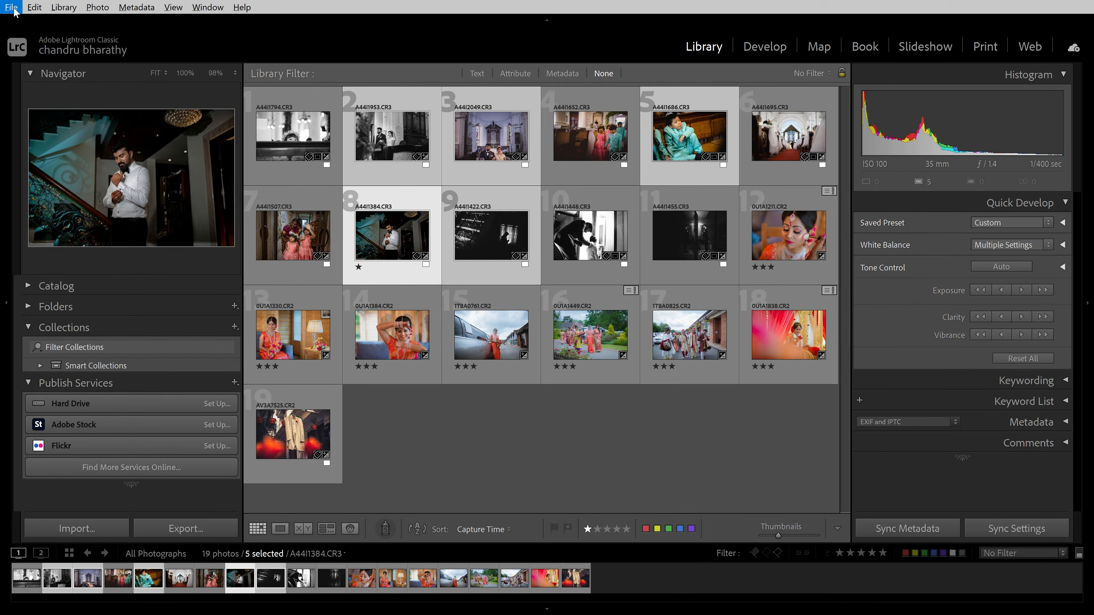
# Start exporting the selection as a catalog and name the file MySelection
pyautogui.click(13, 12)
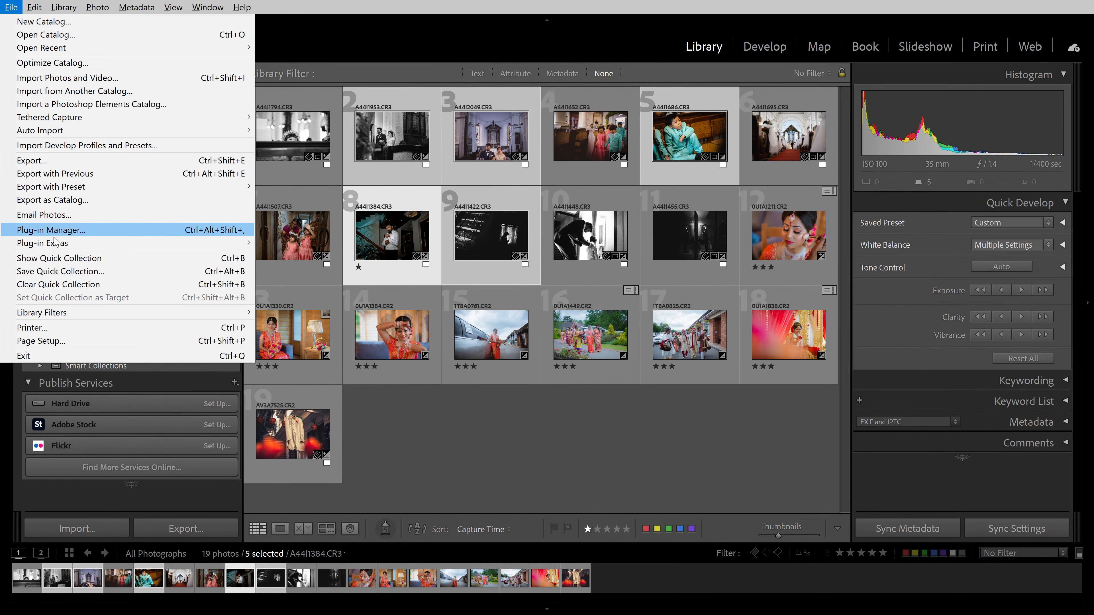
pyautogui.click(60, 199)
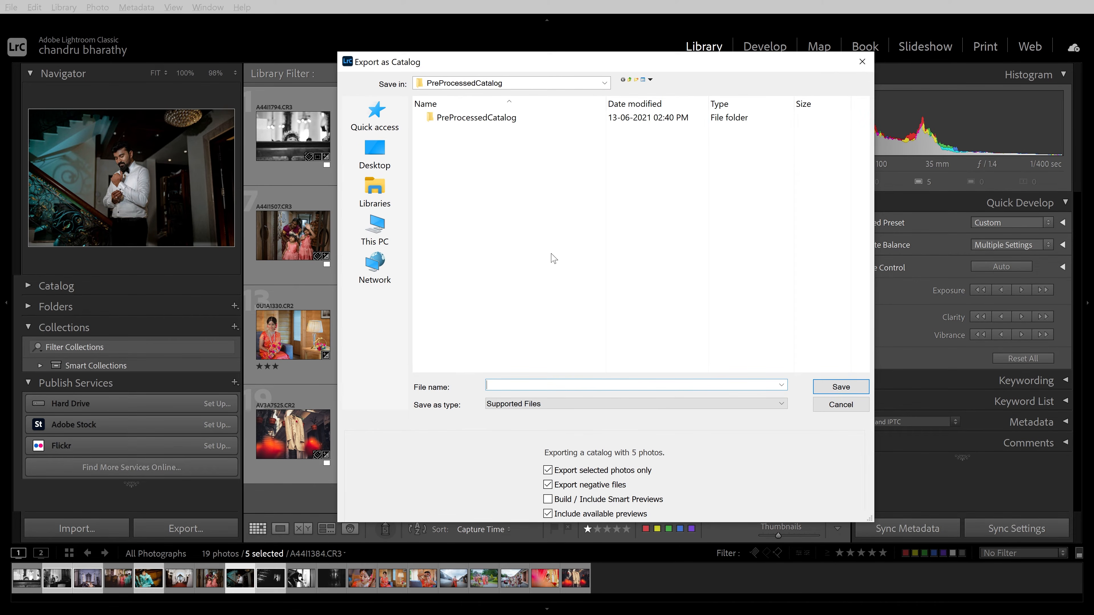
pyautogui.write('MySelection')
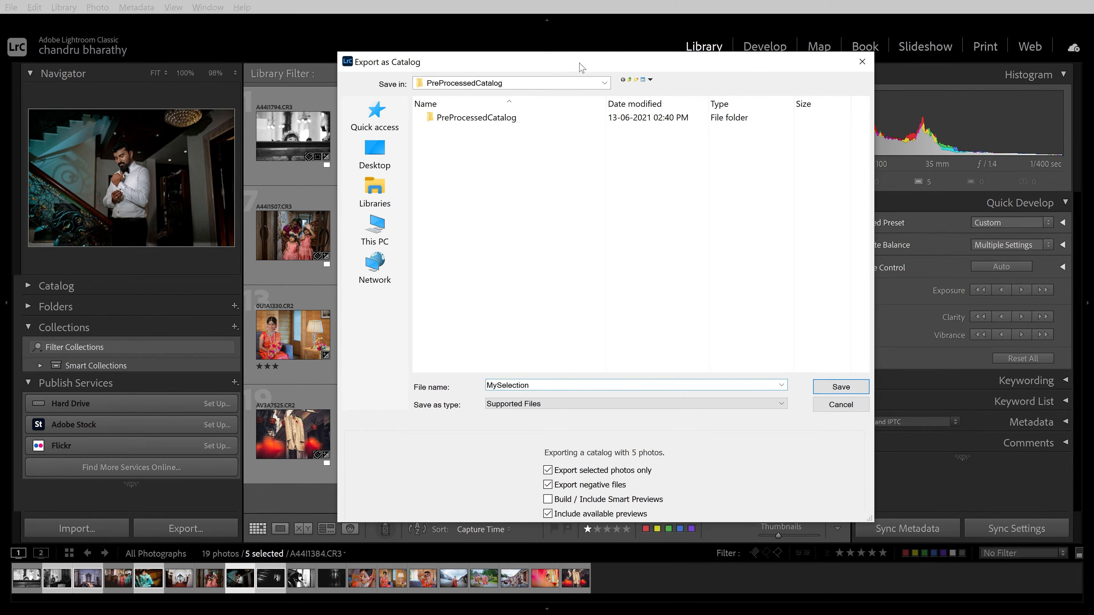
pyautogui.moveTo(579, 63); pyautogui.dragTo(752, 73)
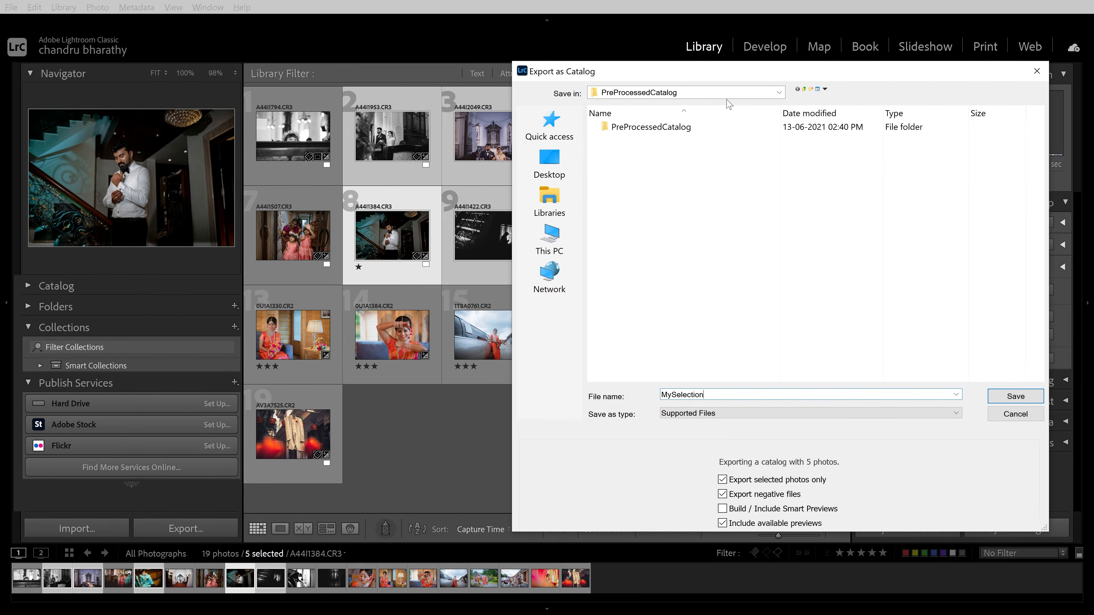
pyautogui.moveTo(653, 73); pyautogui.dragTo(470, 45)
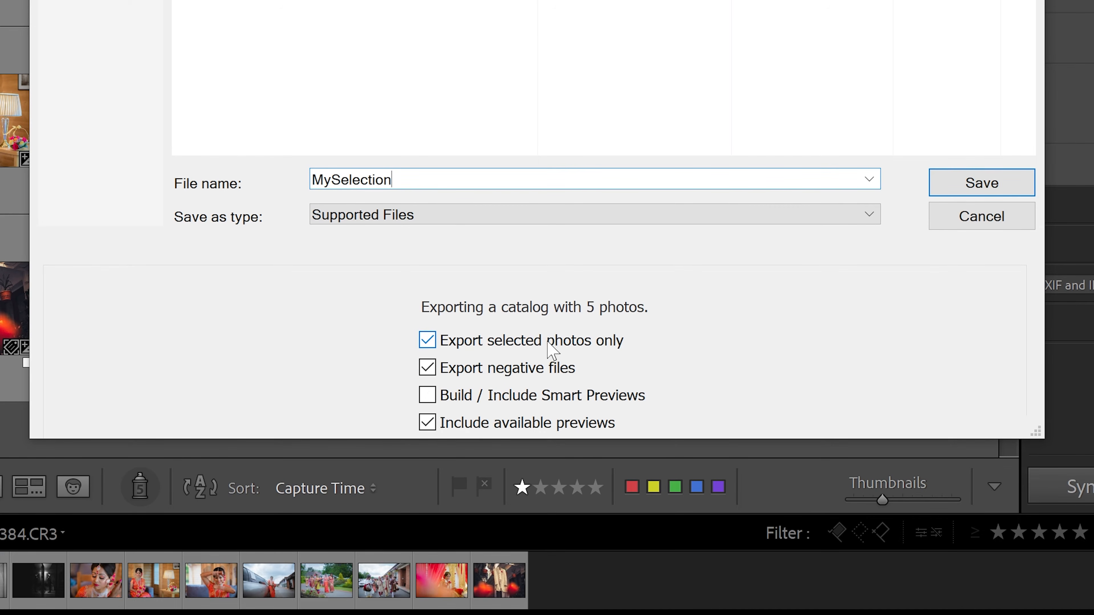
pyautogui.moveTo(573, 52); pyautogui.dragTo(744, 60)
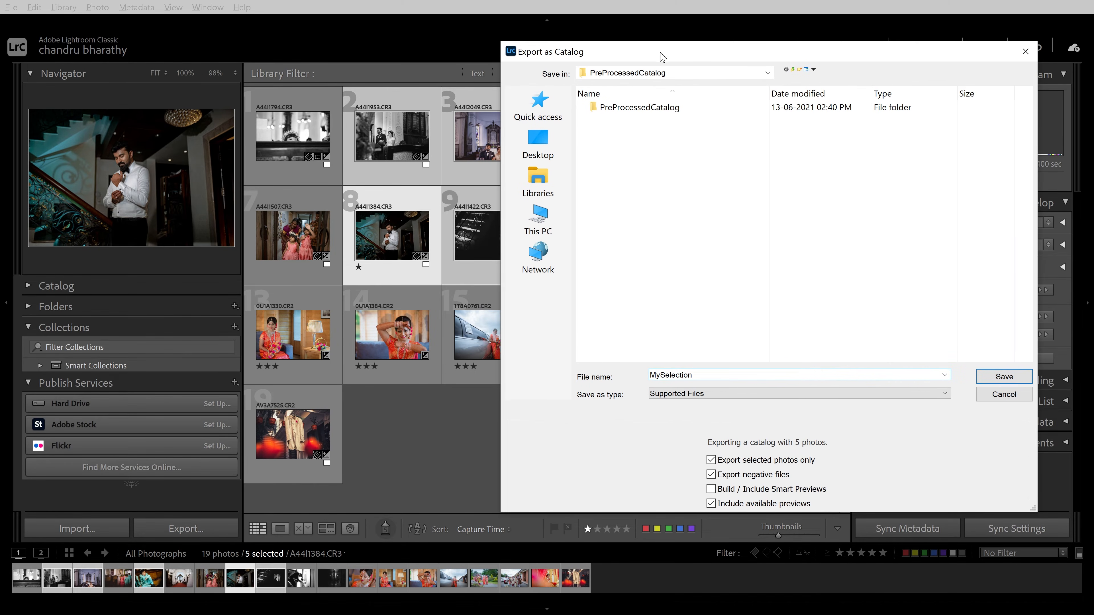
pyautogui.moveTo(660, 56); pyautogui.dragTo(671, 52)
# Turn on Build / Include Smart Previews, keeping Export selected photos only and Export negative files enabled
pyautogui.click(737, 457)
pyautogui.click(739, 459)
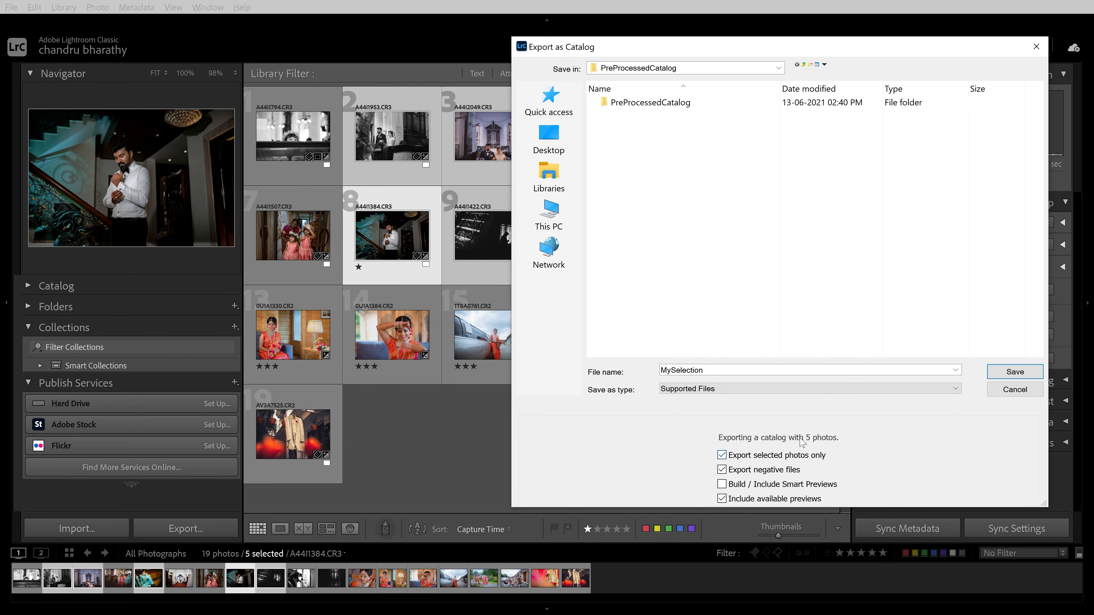
pyautogui.click(721, 455)
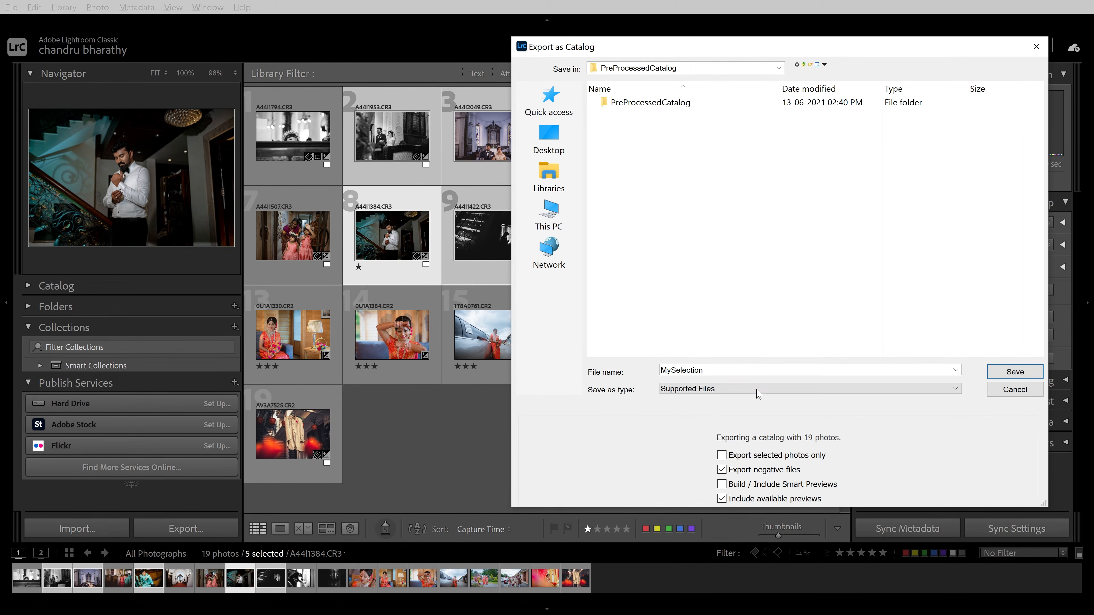
pyautogui.click(738, 454)
pyautogui.click(740, 472)
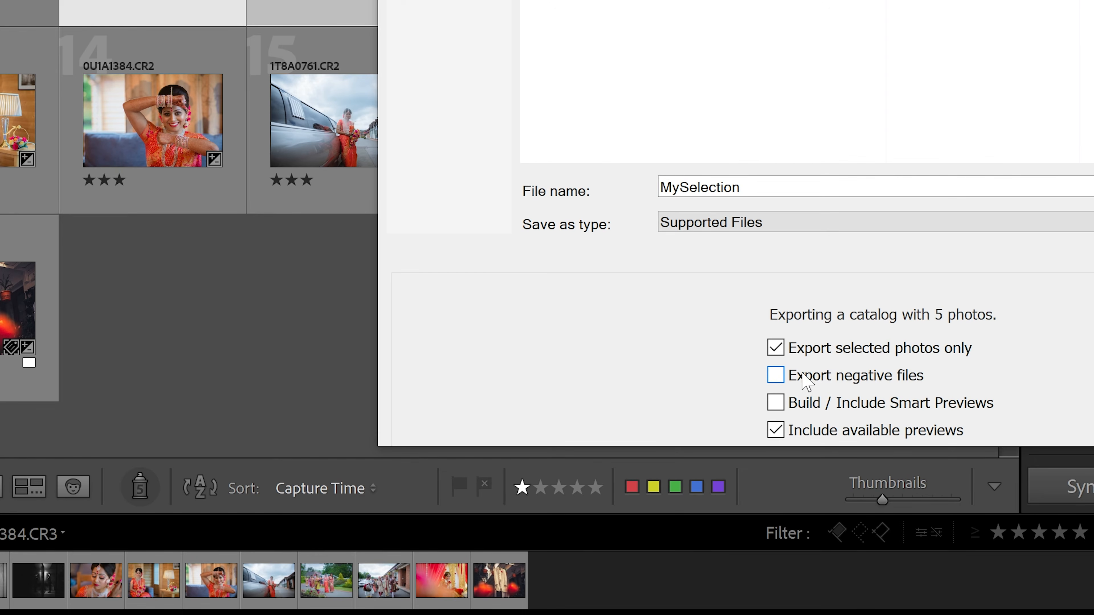
pyautogui.click(805, 376)
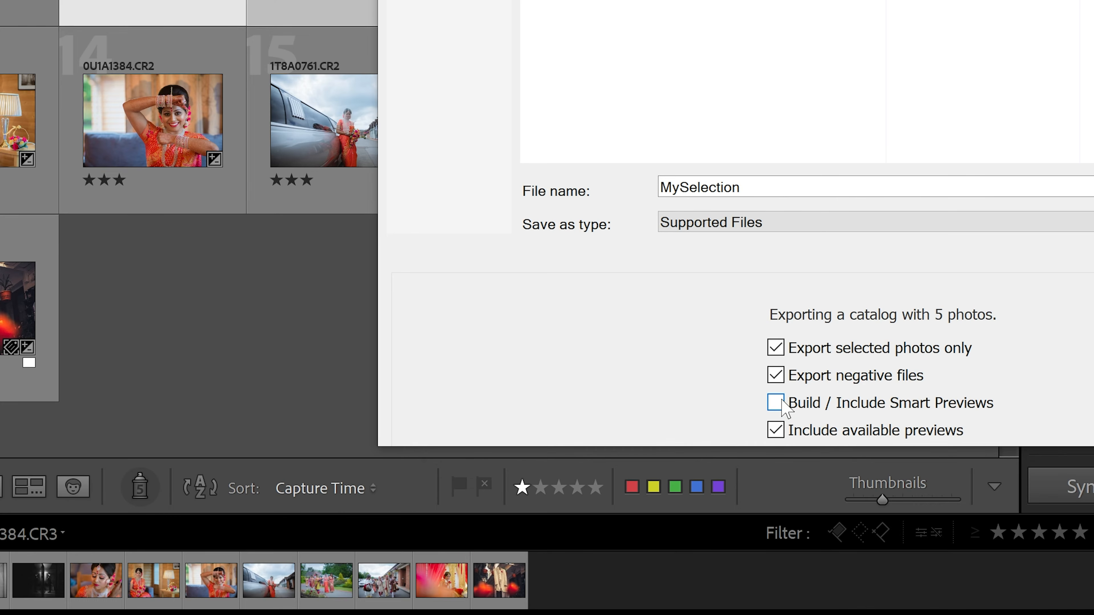
pyautogui.click(722, 485)
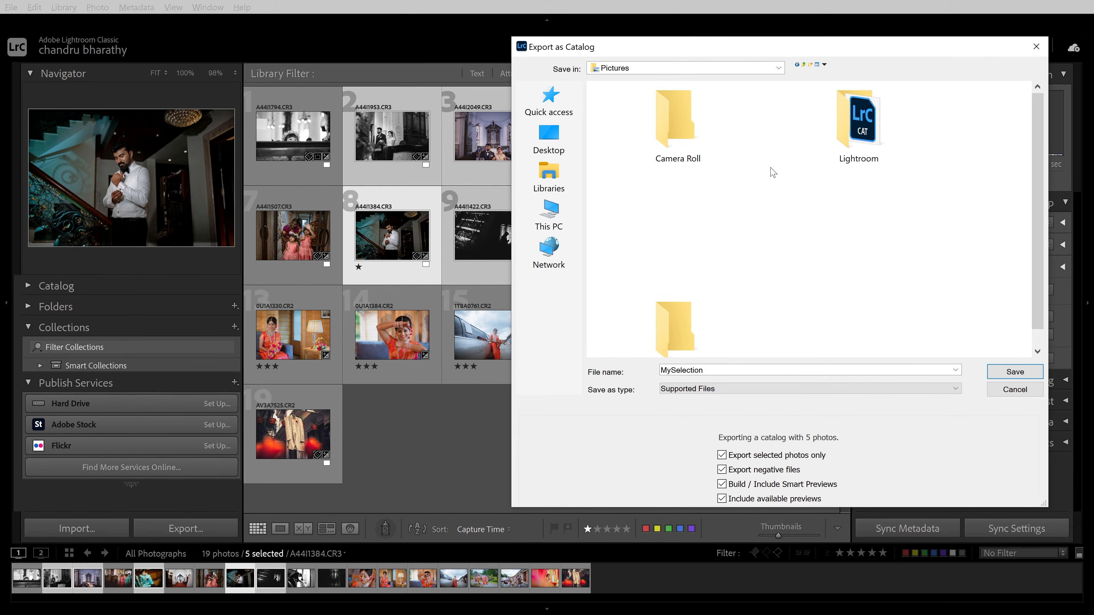
# Save the catalog export into a new folder named ExportCatalog created inside Pictures
pyautogui.click(810, 64)
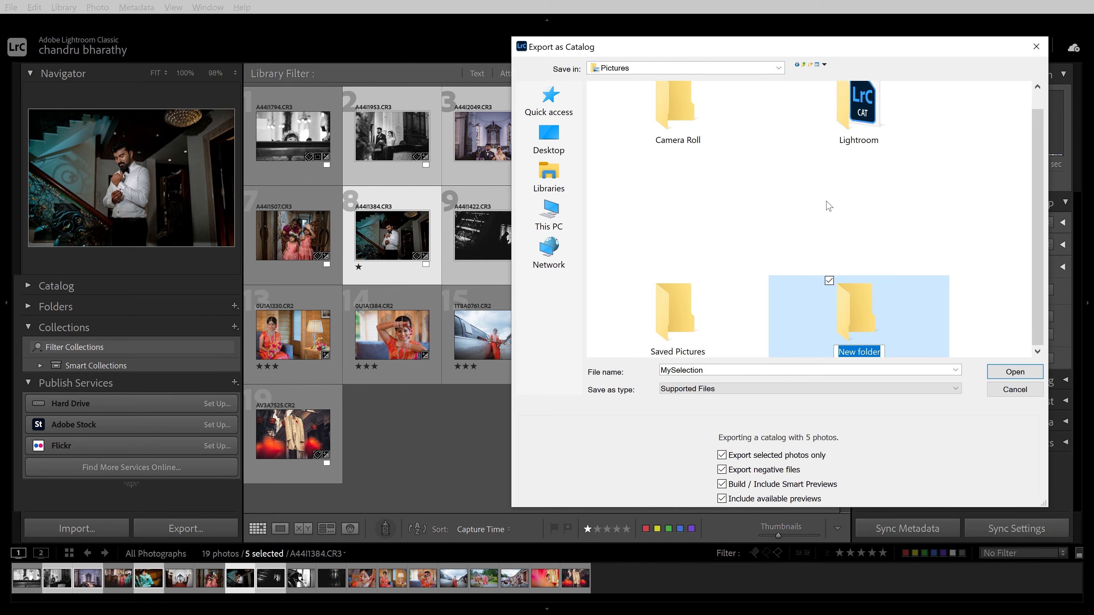
pyautogui.write('ExportCatalog')
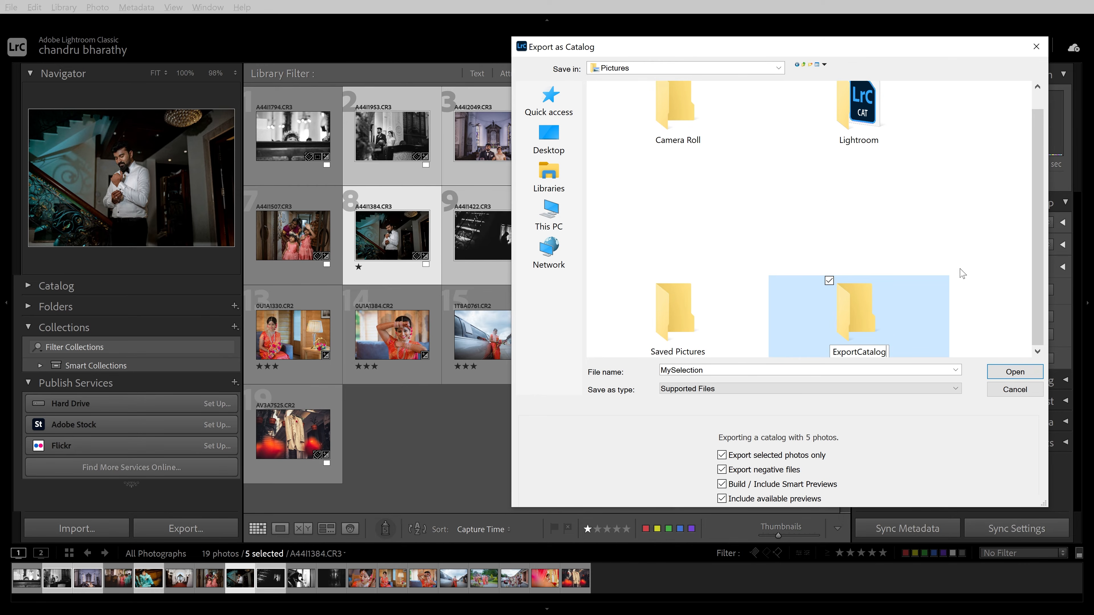
pyautogui.doubleClick(863, 322)
pyautogui.click(732, 371)
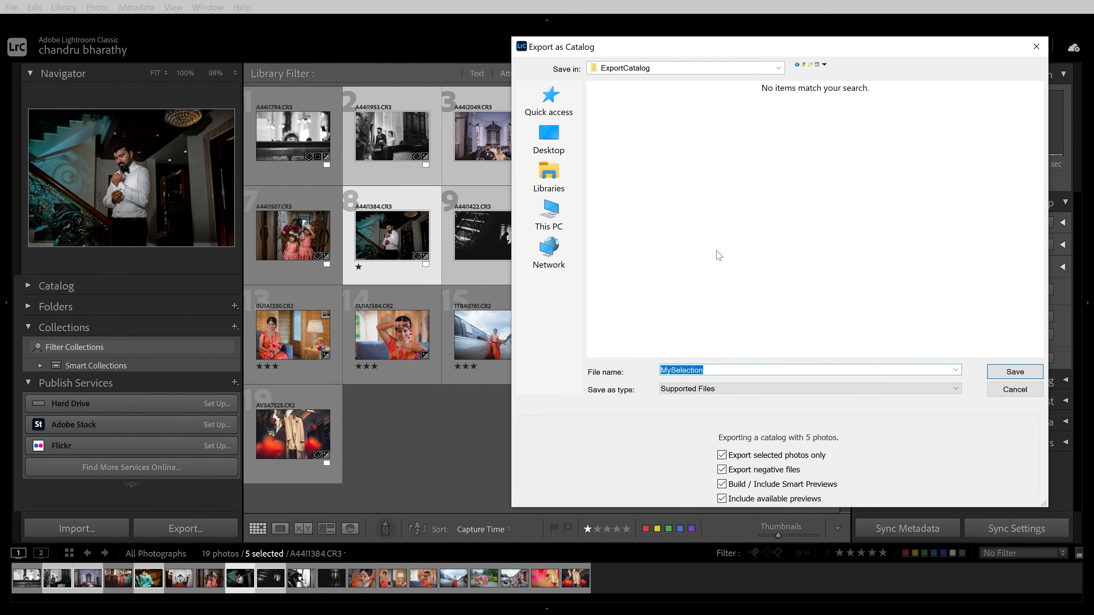
pyautogui.click(1015, 372)
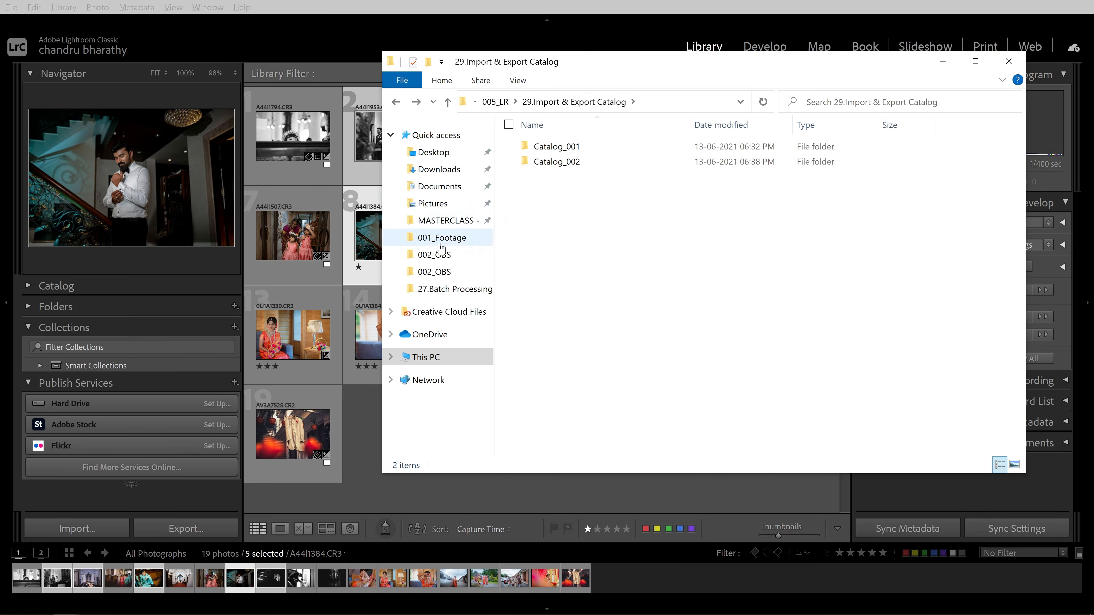
# Open the ExportCatalog folder and then the MySelection folder in File Explorer to examine the exported catalog files, then close the window
pyautogui.click(451, 210)
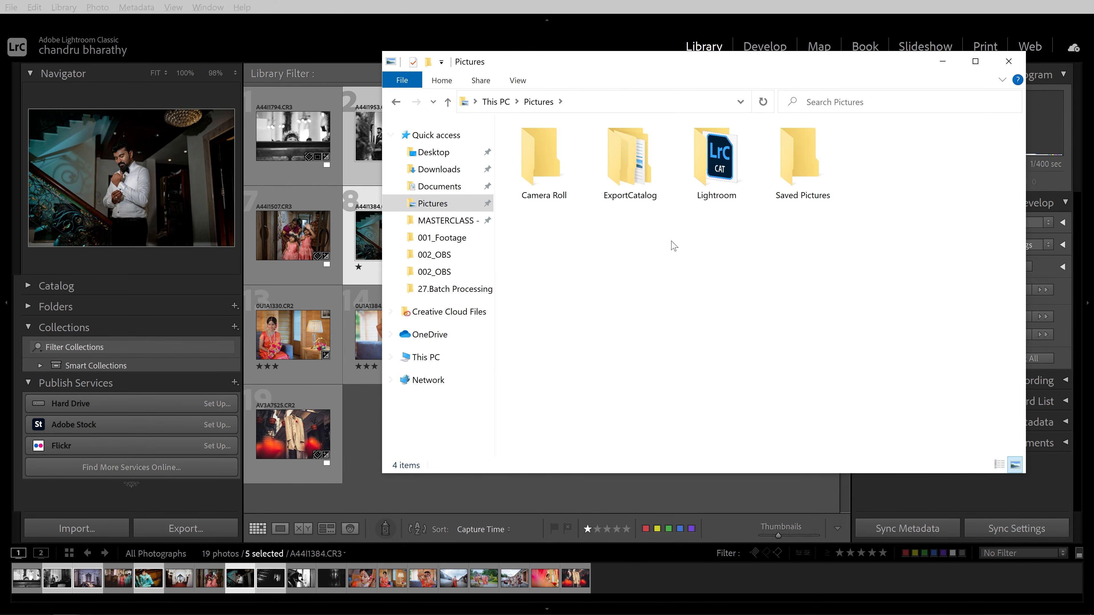
pyautogui.click(634, 165)
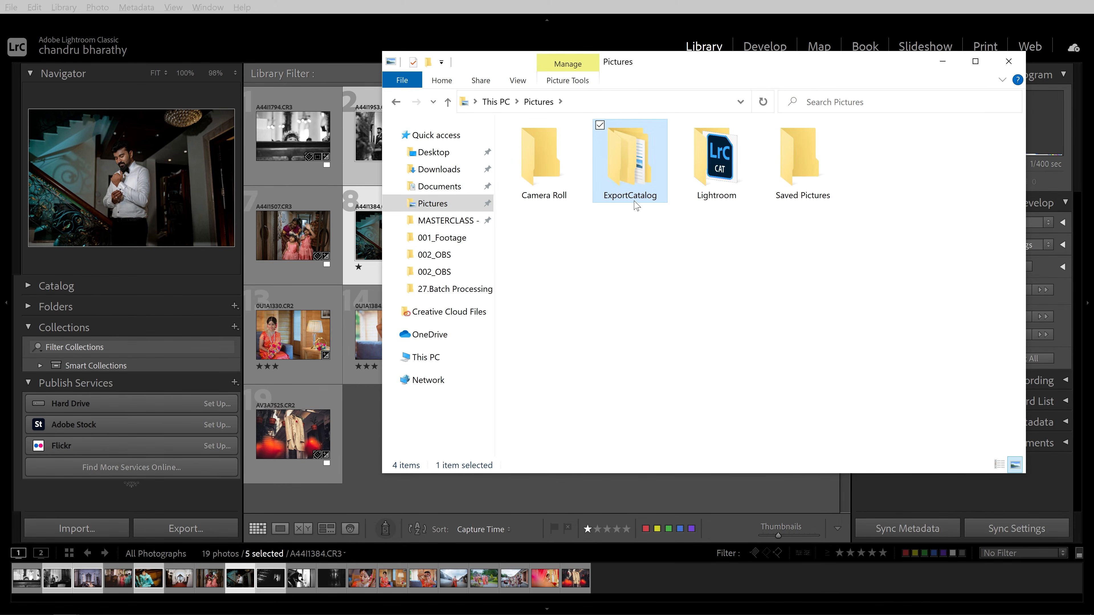
pyautogui.doubleClick(636, 170)
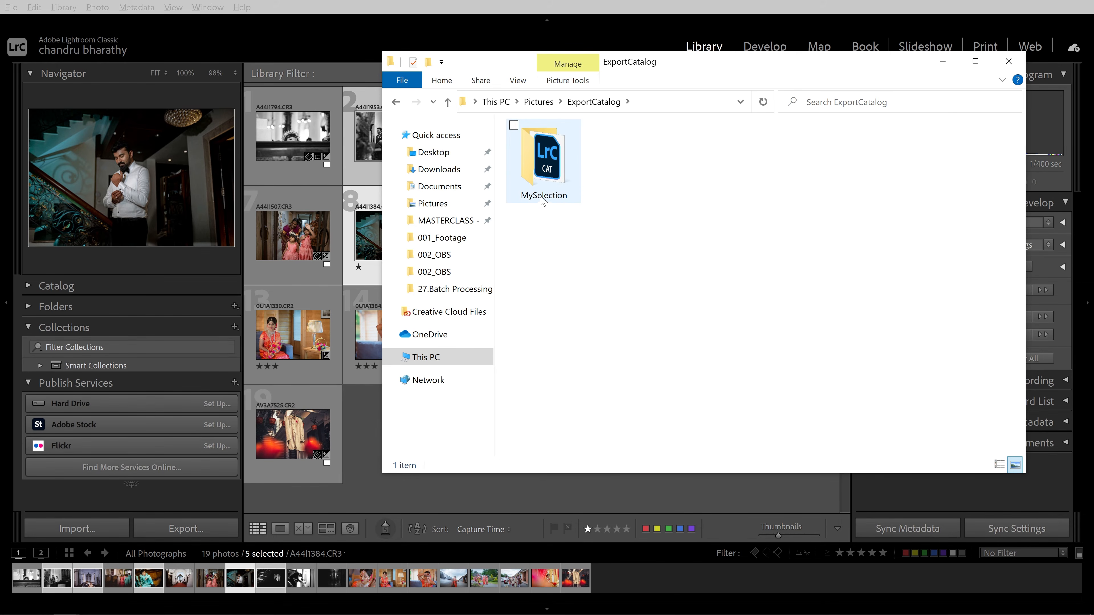
pyautogui.click(549, 166)
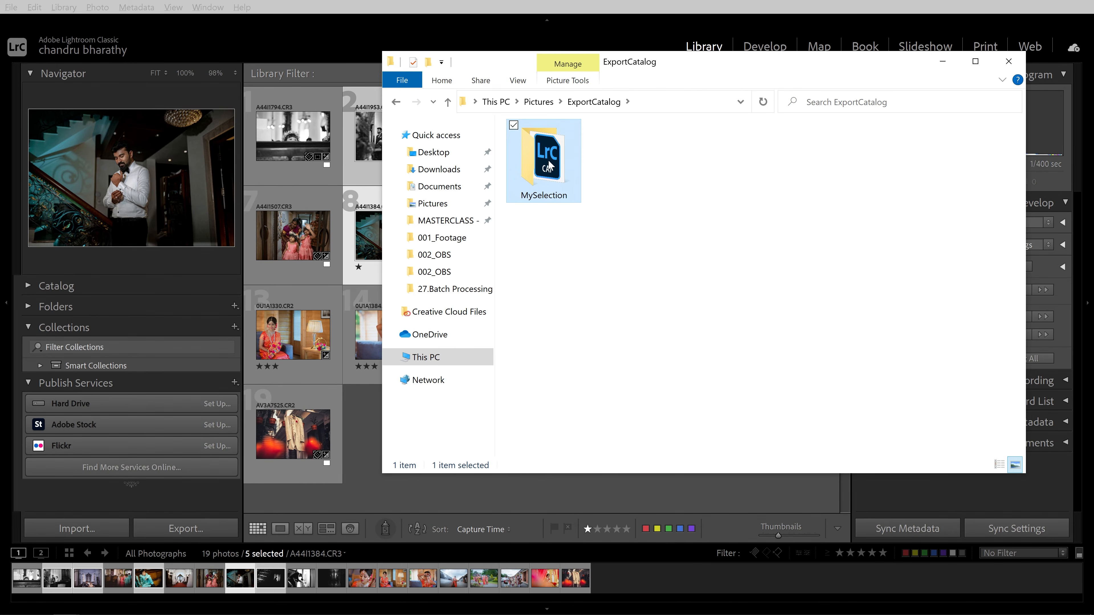
pyautogui.doubleClick(549, 166)
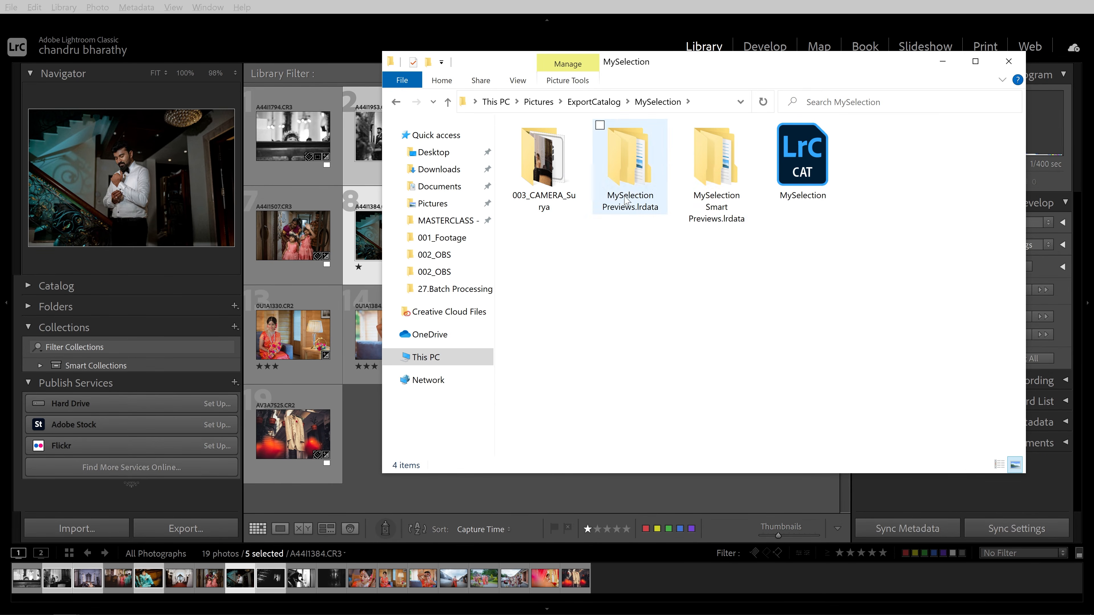
pyautogui.click(790, 200)
pyautogui.moveTo(867, 261); pyautogui.dragTo(778, 162)
pyautogui.click(942, 62)
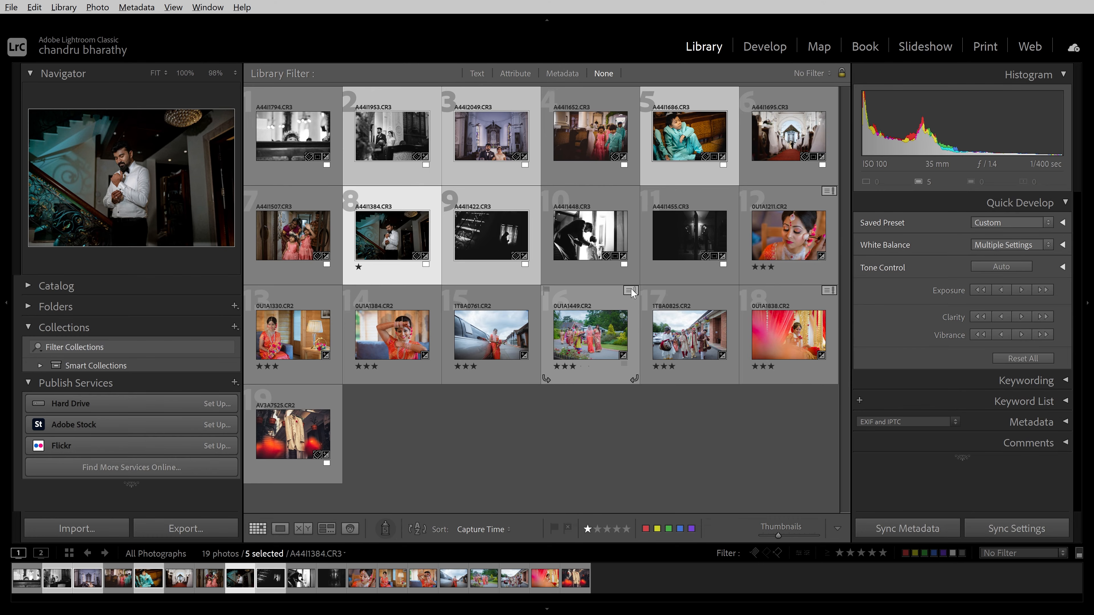
# Resolve the metadata conflict on photo 0U1A1449.CR2 by importing its settings from disk
pyautogui.moveTo(632, 295)
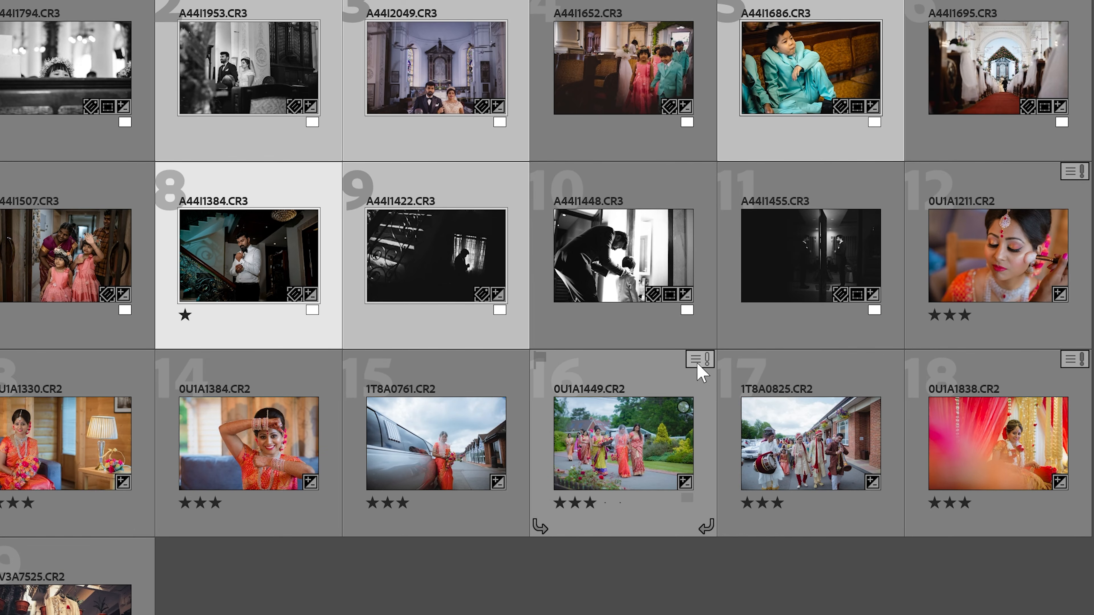
pyautogui.moveTo(698, 366)
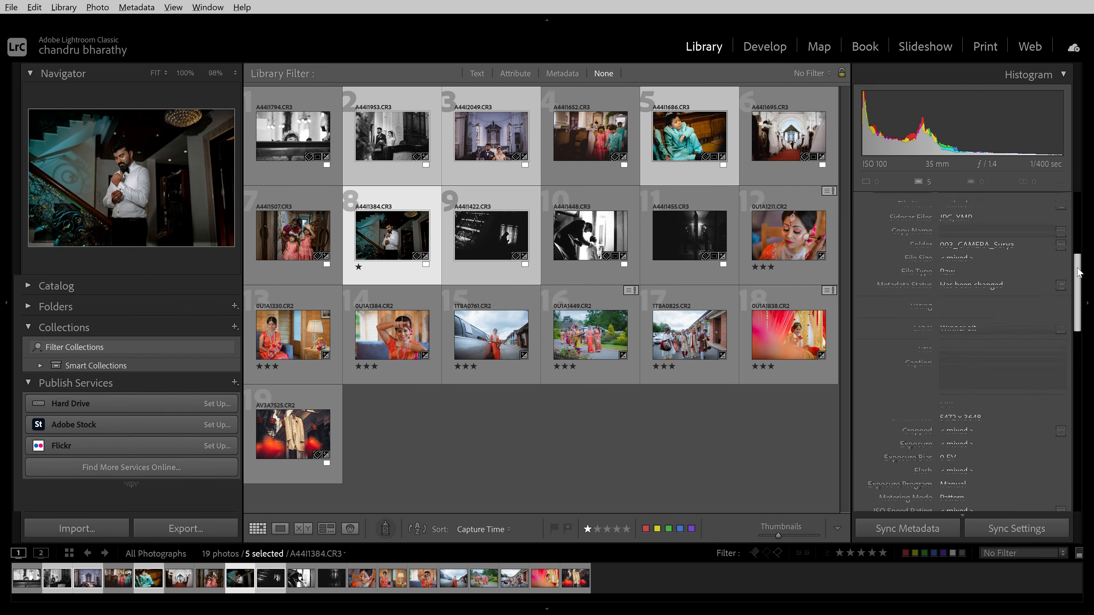
pyautogui.moveTo(1077, 273); pyautogui.dragTo(1077, 261)
pyautogui.scroll(-1, 1068, 278)
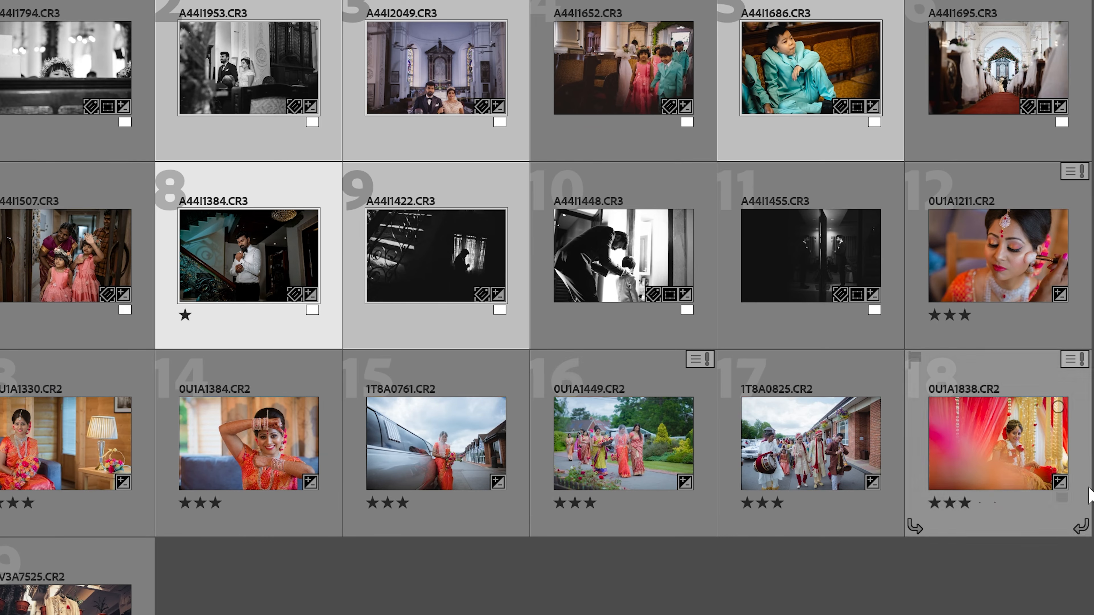
pyautogui.click(640, 446)
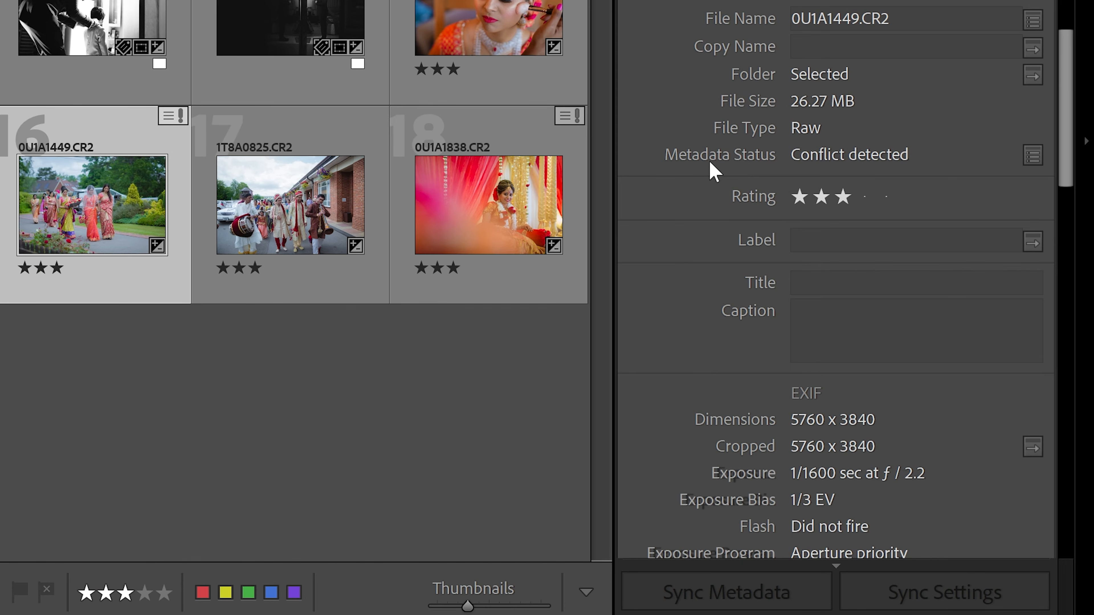
pyautogui.click(880, 163)
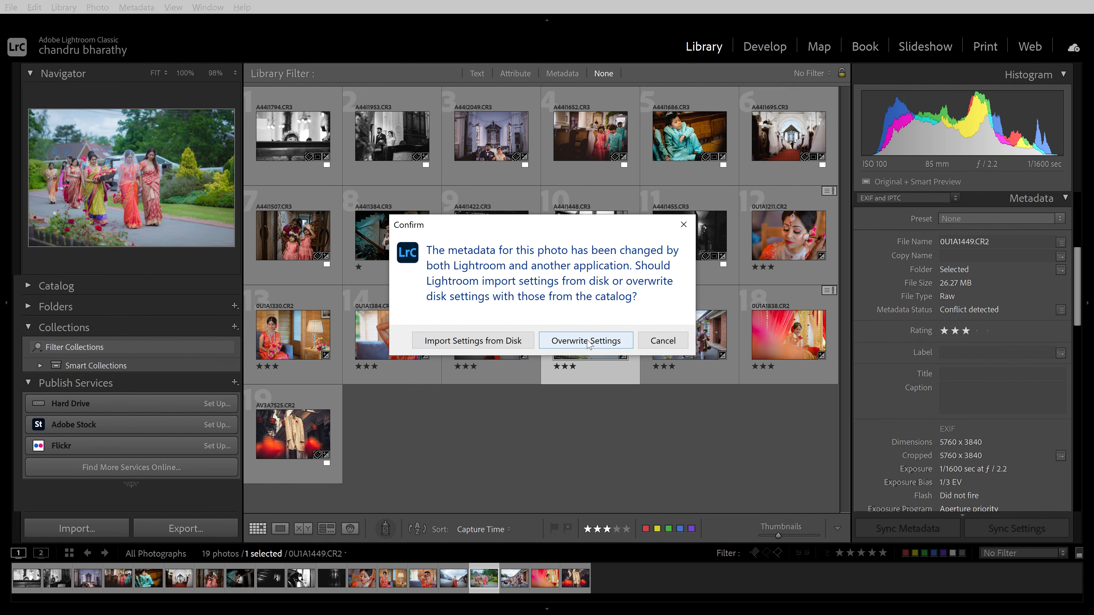
pyautogui.click(470, 343)
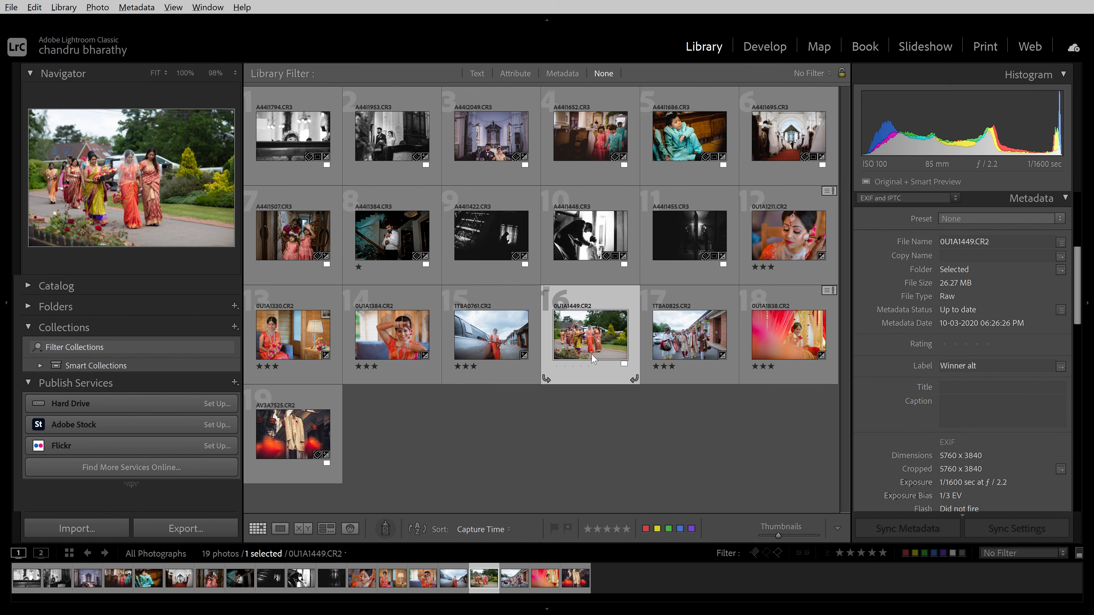
pyautogui.moveTo(1076, 288)
pyautogui.mouseDown()
pyautogui.moveTo(1083, 342)
pyautogui.moveTo(1079, 270)
pyautogui.mouseUp()
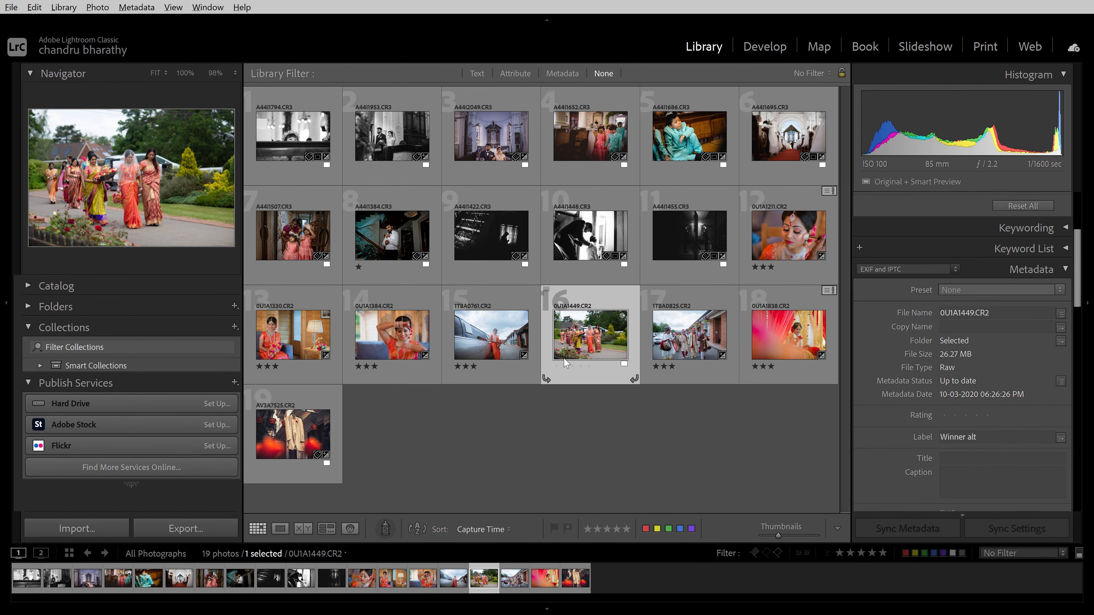